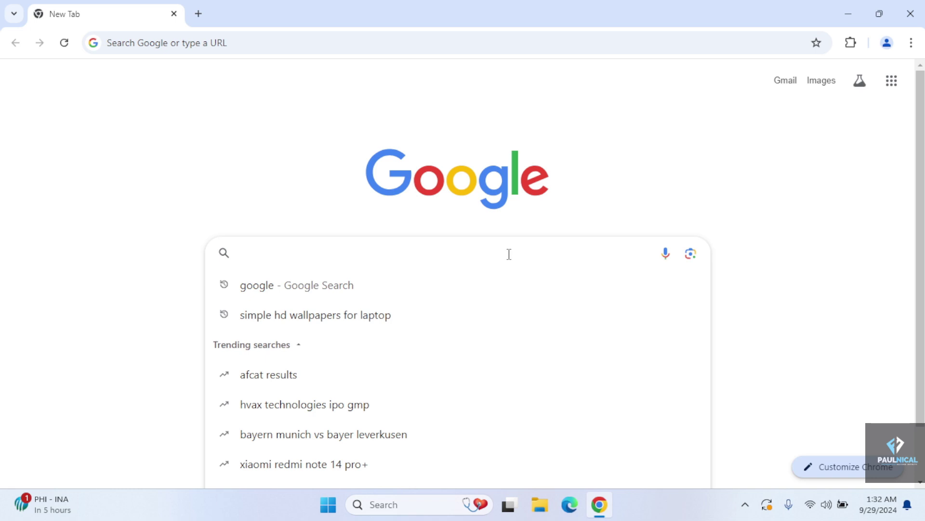
Search Google for "microsoft pc manager" and open the official Microsoft PC Manager website.
{"action": "type", "text": "mic"}
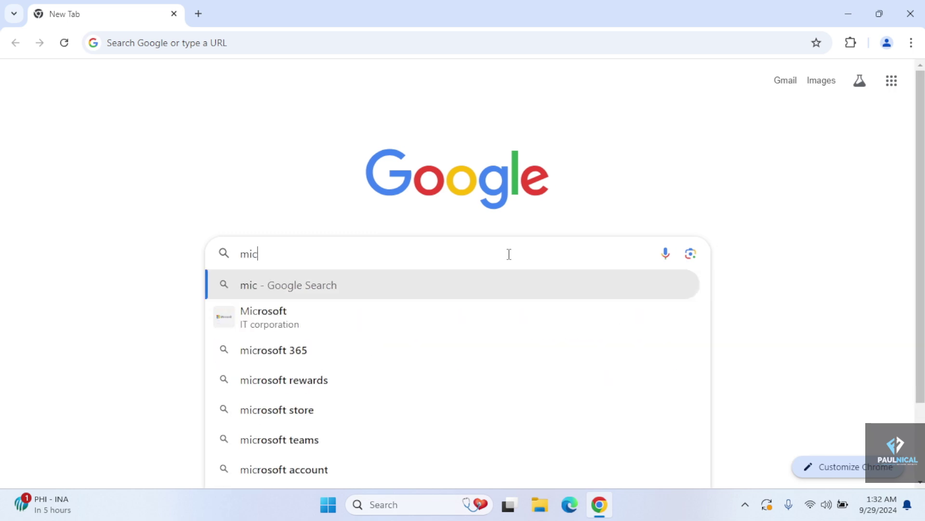
{"action": "type", "text": "rosoft pc "}
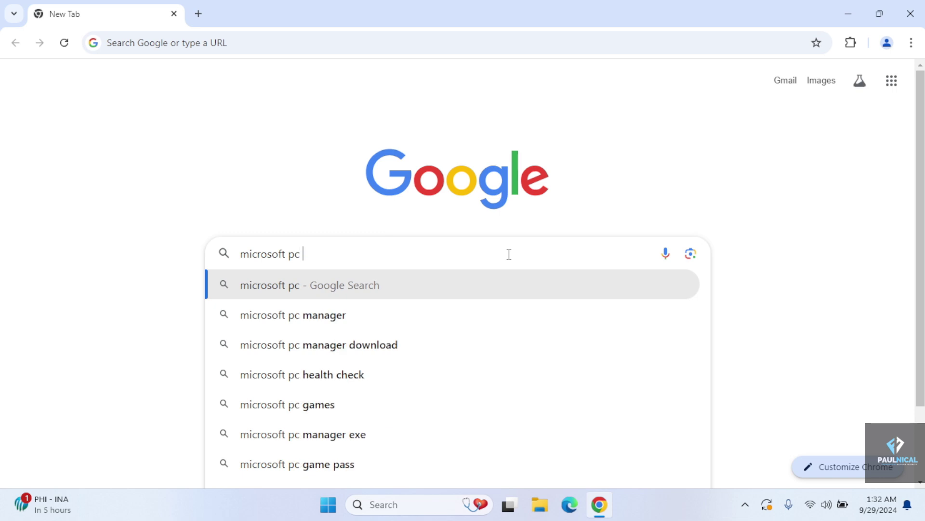
{"action": "type", "text": "m"}
{"action": "key", "text": "Return"}
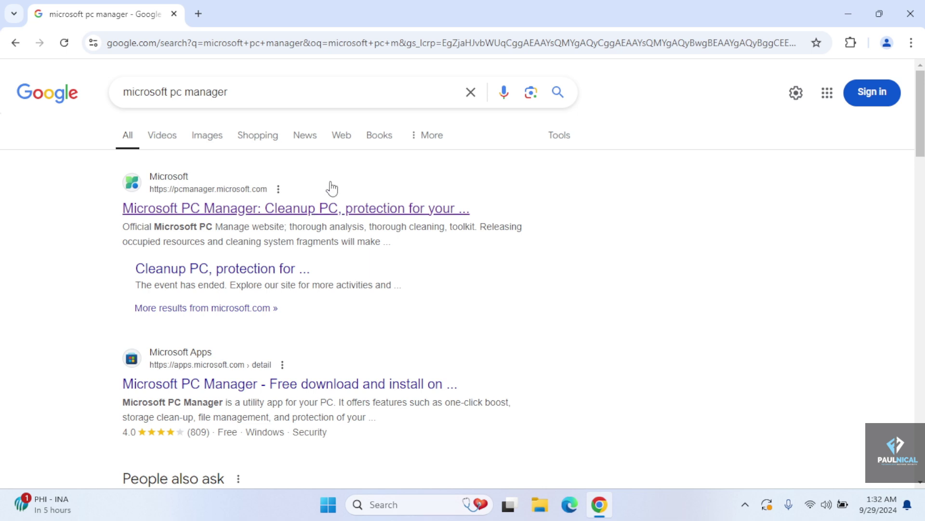
{"action": "left_click", "coordinate": [304, 209]}
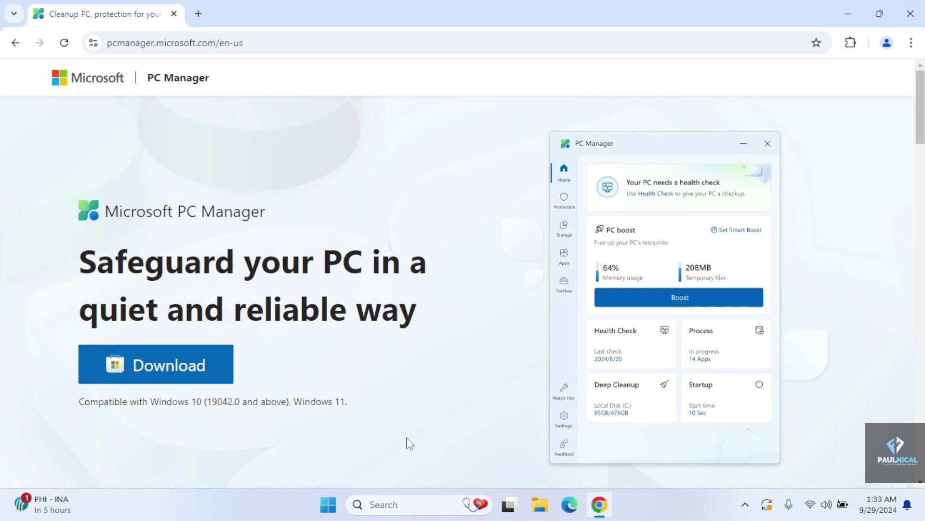
Find and open the Microsoft Store app on the computer.
{"action": "left_click", "coordinate": [395, 499]}
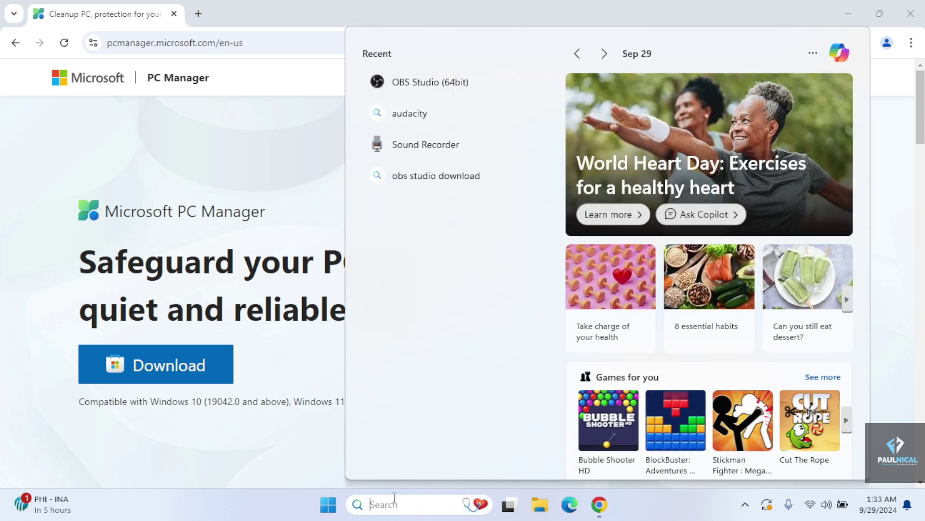
{"action": "type", "text": "store"}
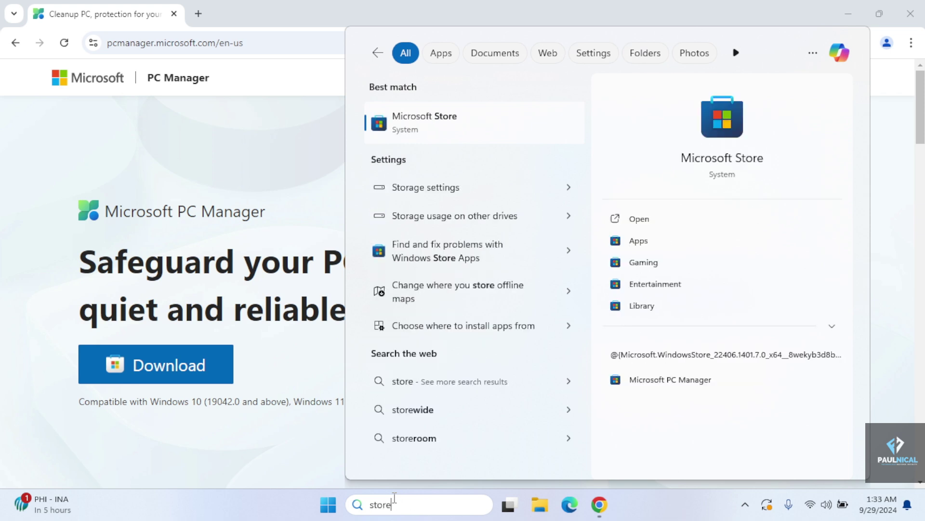
{"action": "left_click", "coordinate": [408, 124]}
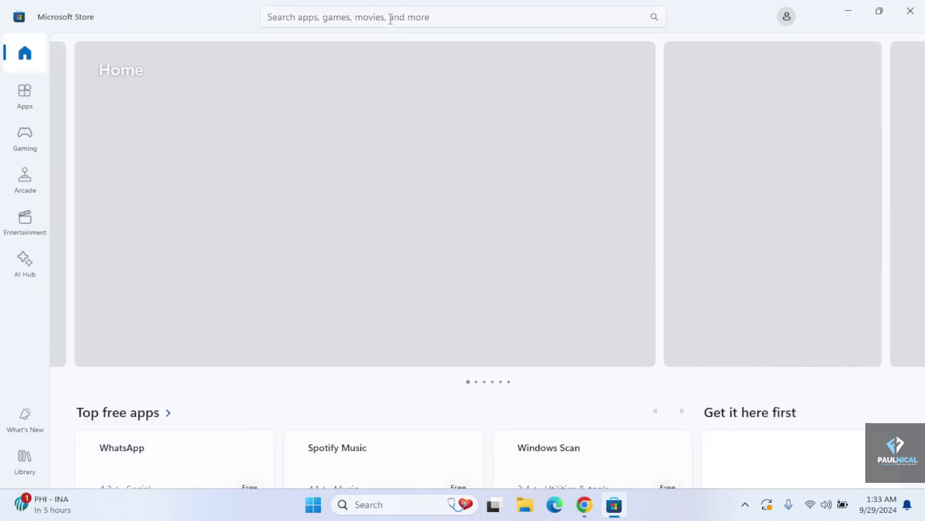
Search the store for "pc manager" and install Microsoft PC Manager.
{"action": "left_click", "coordinate": [390, 18]}
{"action": "type", "text": "pc man"}
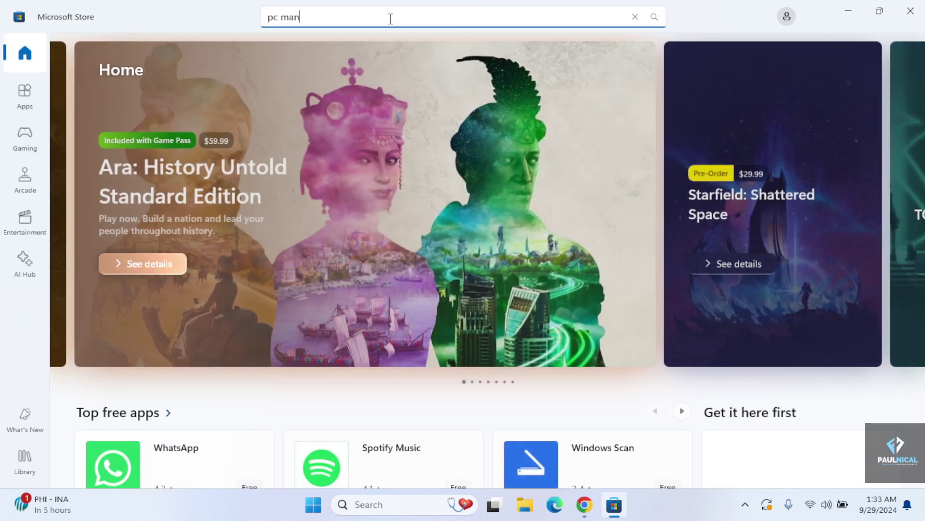
{"action": "type", "text": "ager"}
{"action": "key", "text": "Return"}
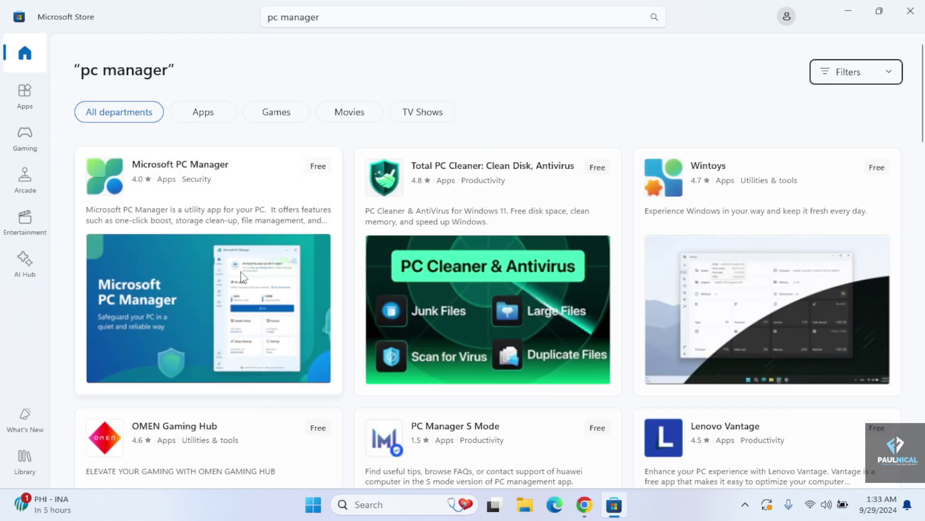
{"action": "mouse_move", "coordinate": [256, 209]}
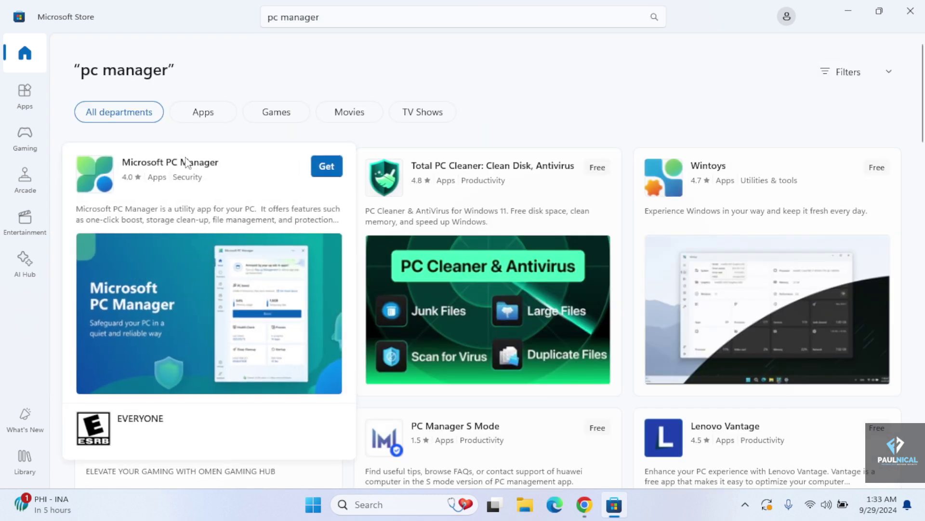
{"action": "left_click", "coordinate": [333, 173]}
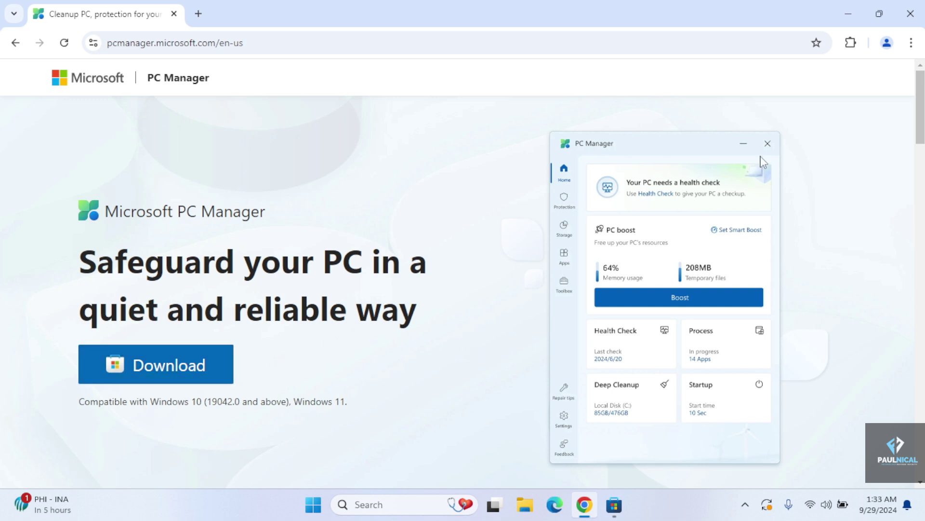
Close the browser and the Microsoft Store, and launch the newly installed PC Manager.
{"action": "left_click", "coordinate": [911, 14]}
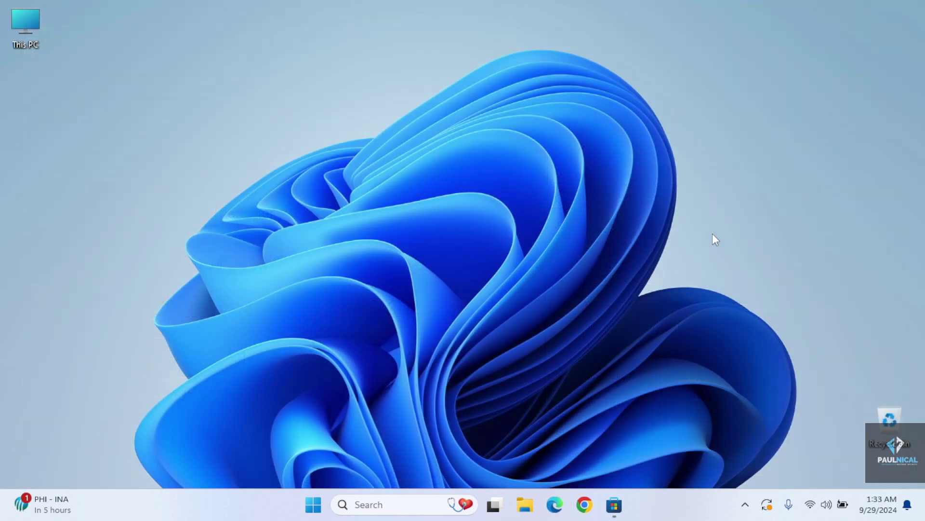
{"action": "left_click", "coordinate": [619, 512]}
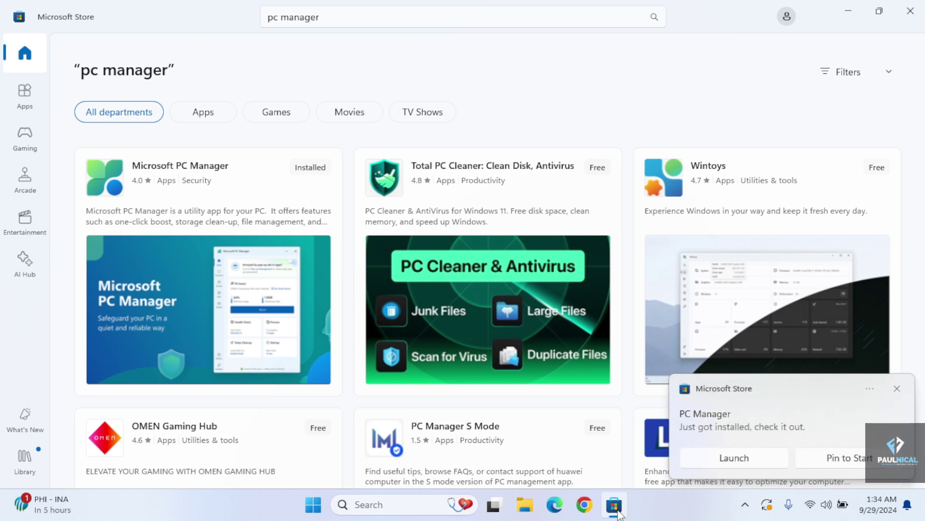
{"action": "left_click", "coordinate": [910, 11]}
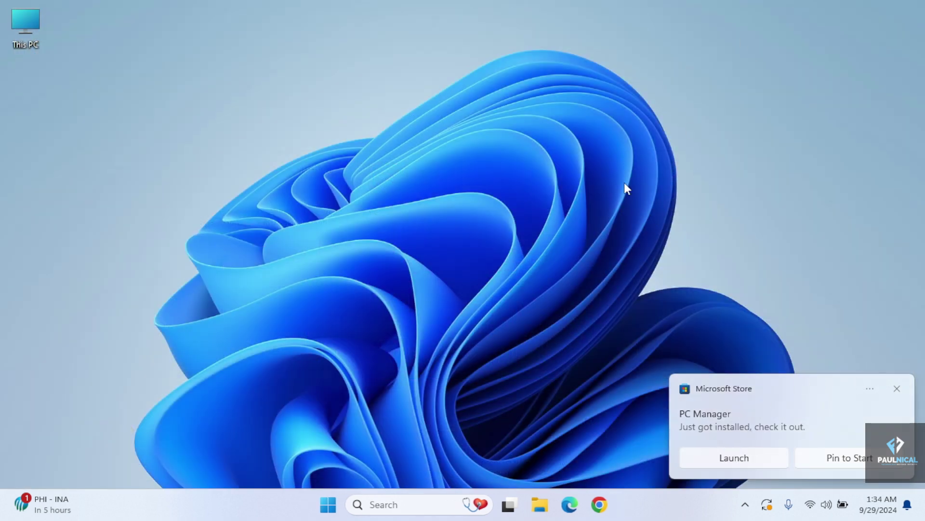
{"action": "left_click", "coordinate": [731, 456]}
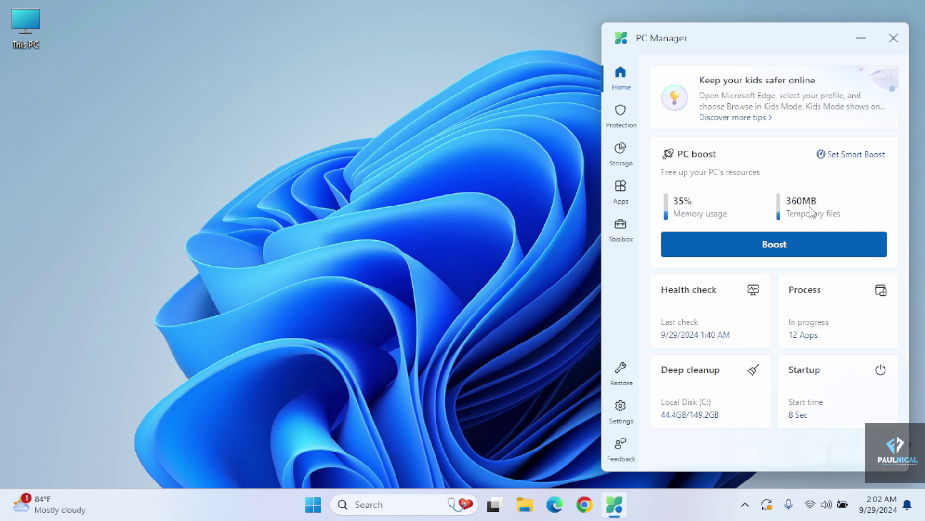
Boost the PC, and run a health check that cleans up the Windows cache, temporary files, system logs and recent file list.
{"action": "left_click", "coordinate": [789, 246]}
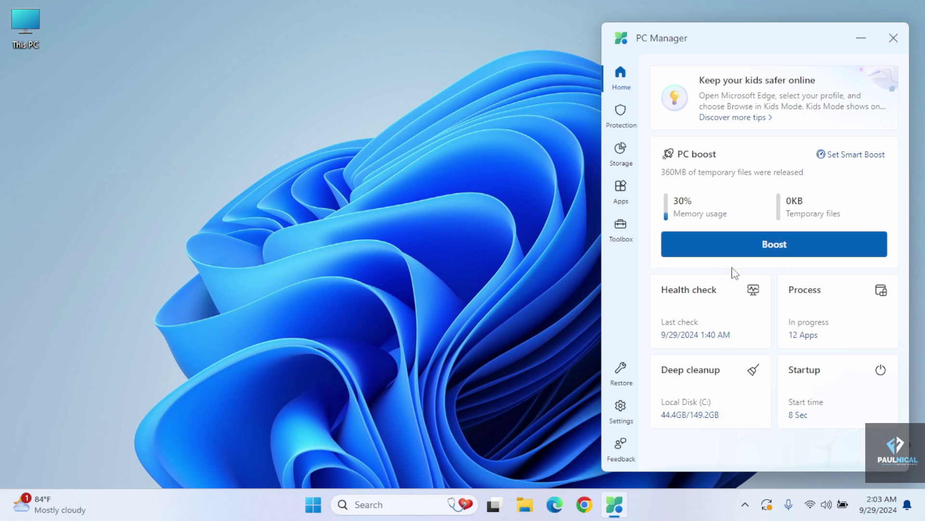
{"action": "left_click", "coordinate": [711, 299]}
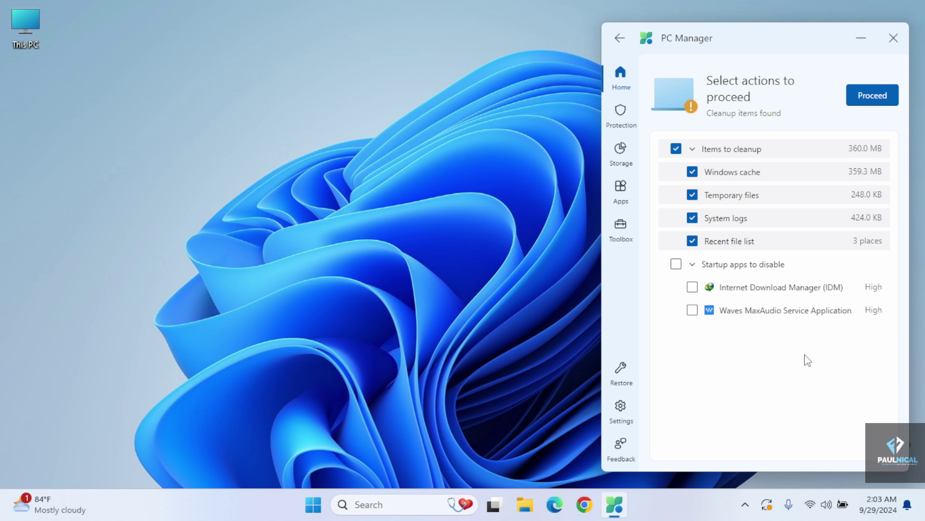
{"action": "left_click", "coordinate": [866, 95]}
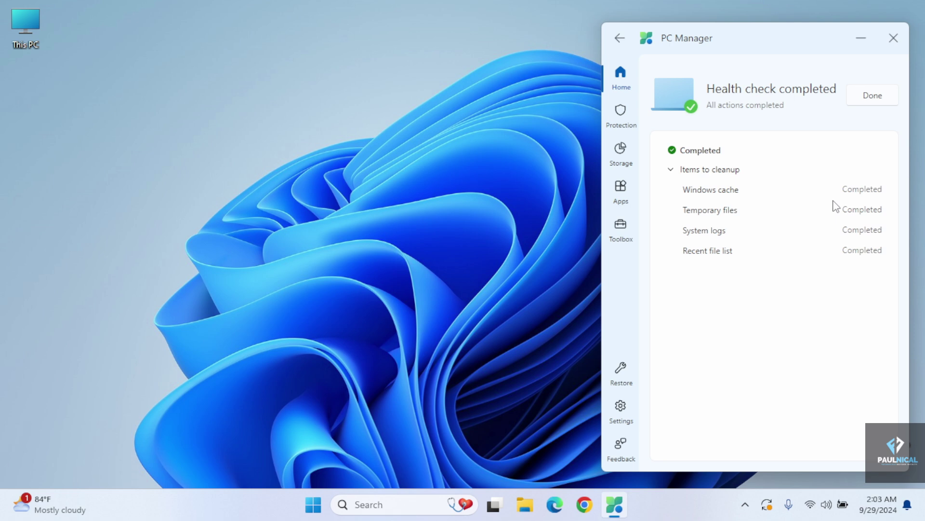
{"action": "left_click", "coordinate": [621, 77]}
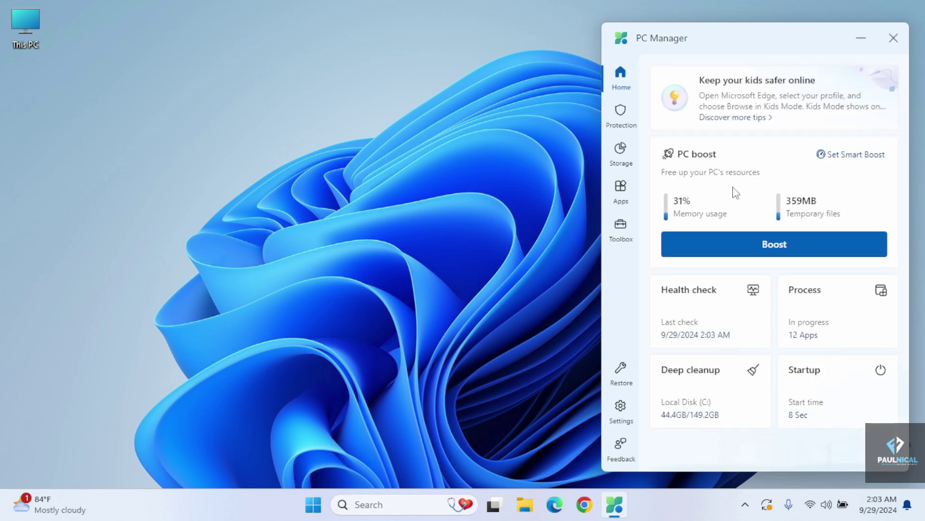
Review the running apps and their memory usage in Process management, and return to the home page.
{"action": "left_click", "coordinate": [835, 318]}
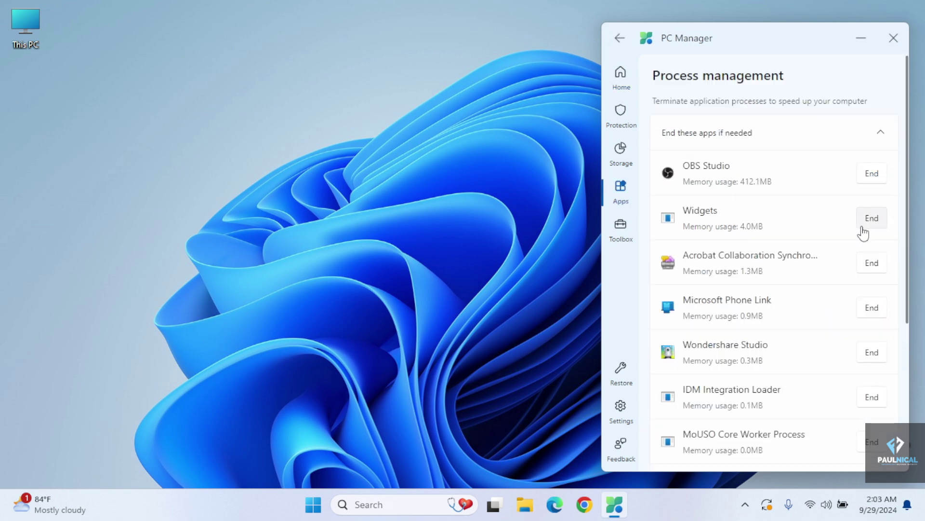
{"action": "scroll", "coordinate": [900, 145], "scroll_direction": "down", "scroll_amount": 1}
{"action": "scroll", "coordinate": [900, 144], "scroll_direction": "down", "scroll_amount": 4}
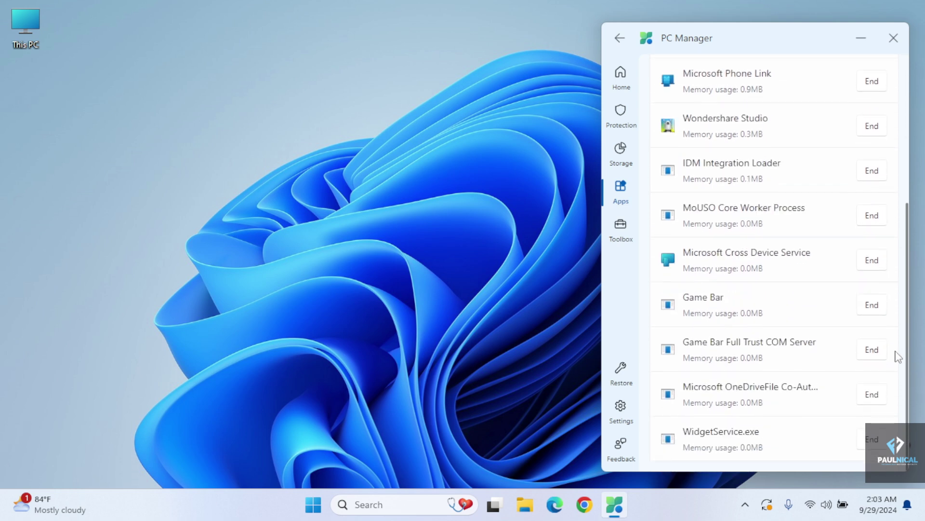
{"action": "scroll", "coordinate": [884, 154], "scroll_direction": "up", "scroll_amount": 5}
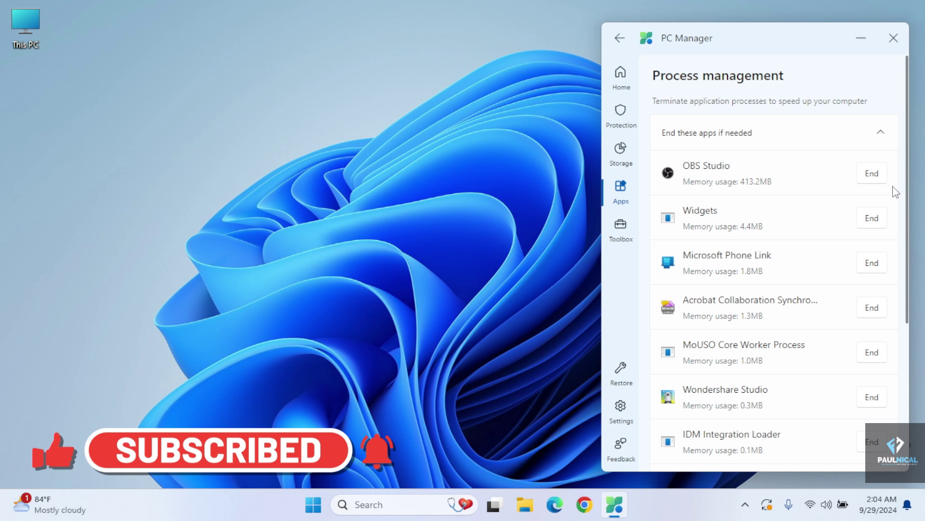
{"action": "left_click", "coordinate": [621, 77]}
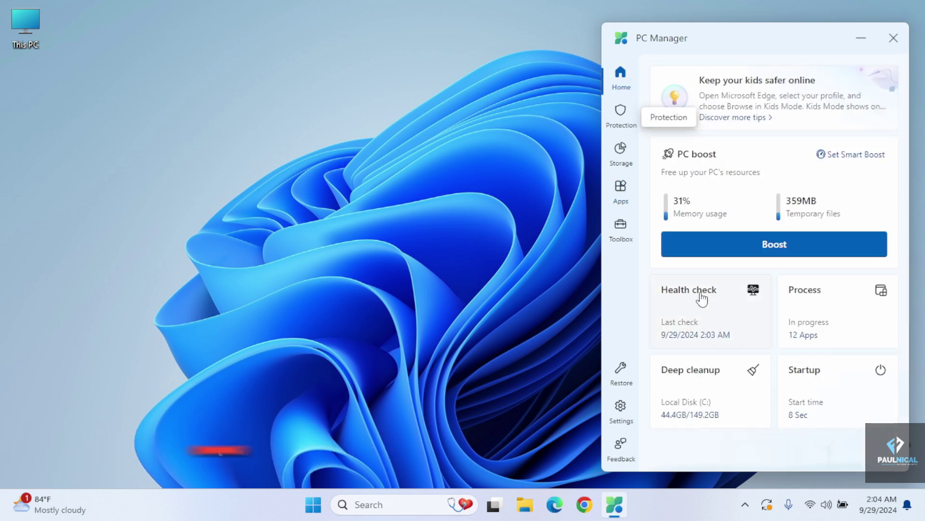
Run a deep cleanup of the preselected items after checking the Microsoft Defender Antivirus file details, and rescan for leftovers.
{"action": "left_click", "coordinate": [706, 386]}
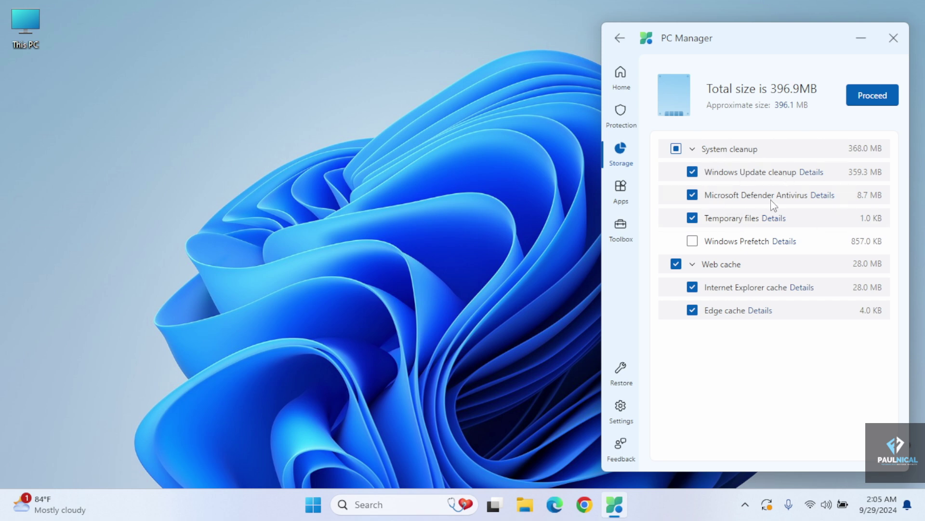
{"action": "left_click", "coordinate": [825, 195]}
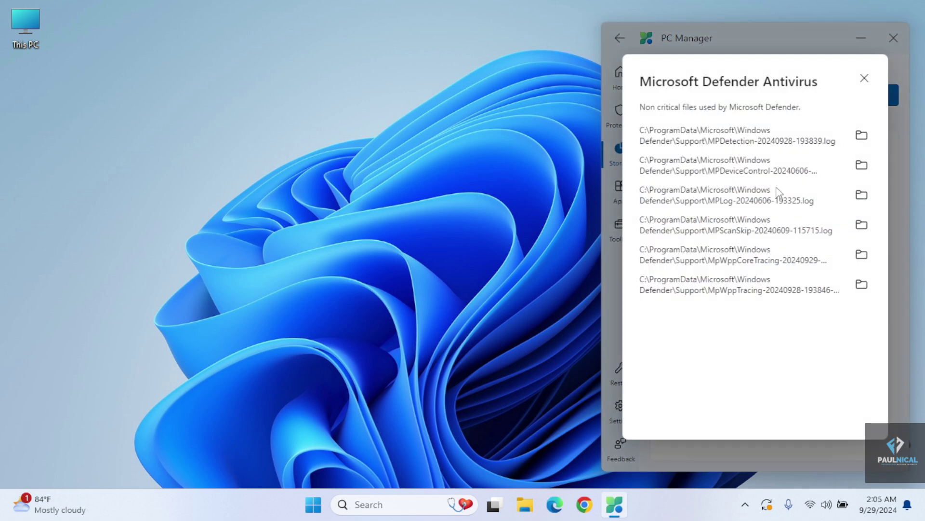
{"action": "left_click", "coordinate": [864, 79]}
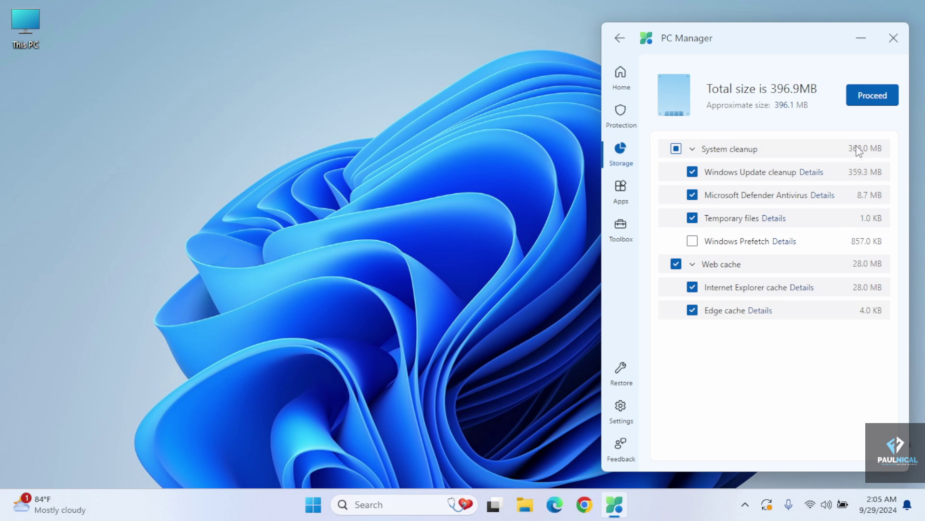
{"action": "left_click", "coordinate": [875, 107]}
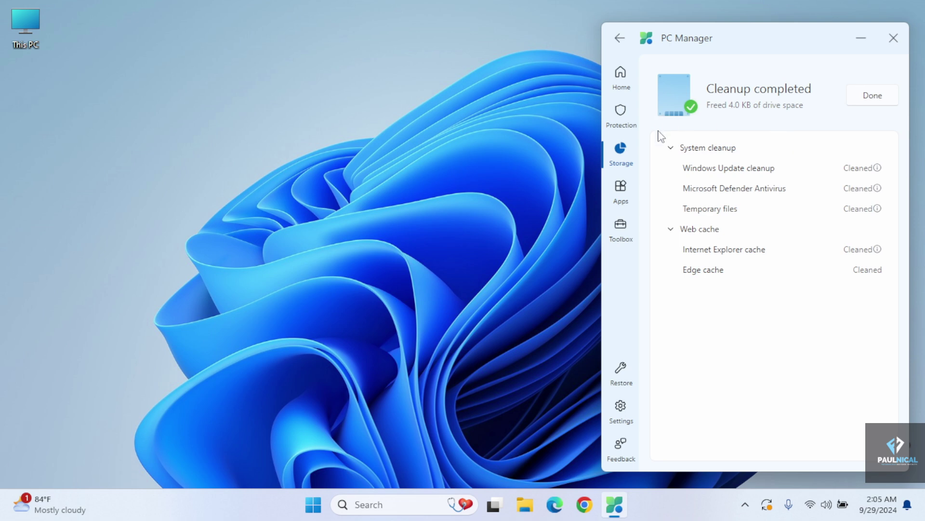
{"action": "left_click", "coordinate": [621, 77]}
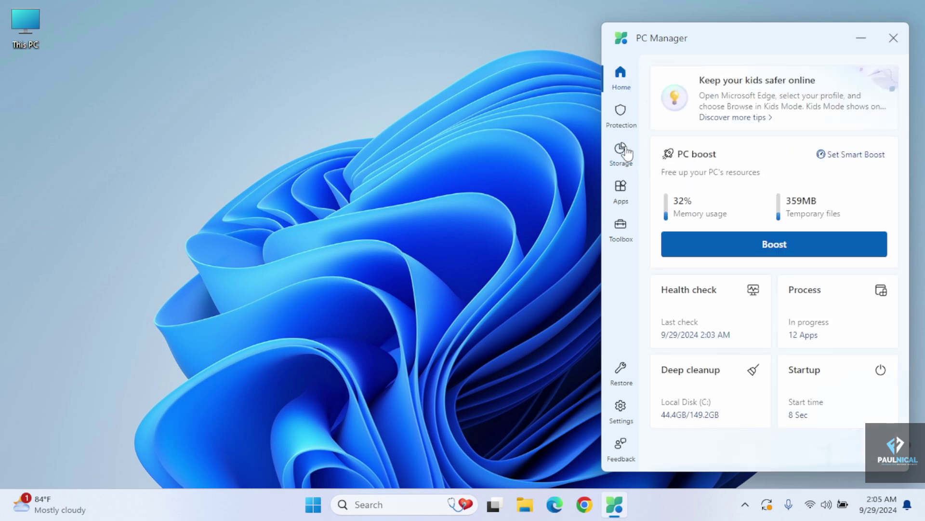
{"action": "left_click", "coordinate": [716, 376]}
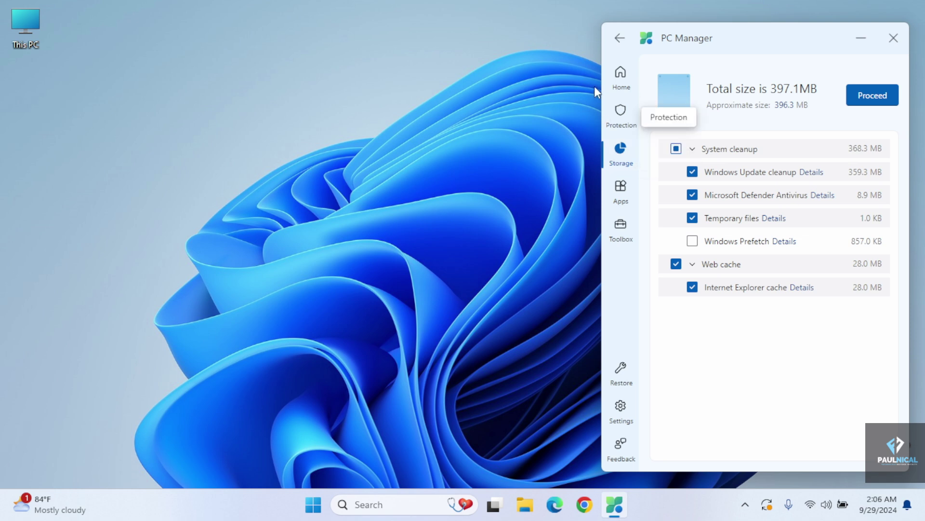
{"action": "left_click", "coordinate": [622, 77]}
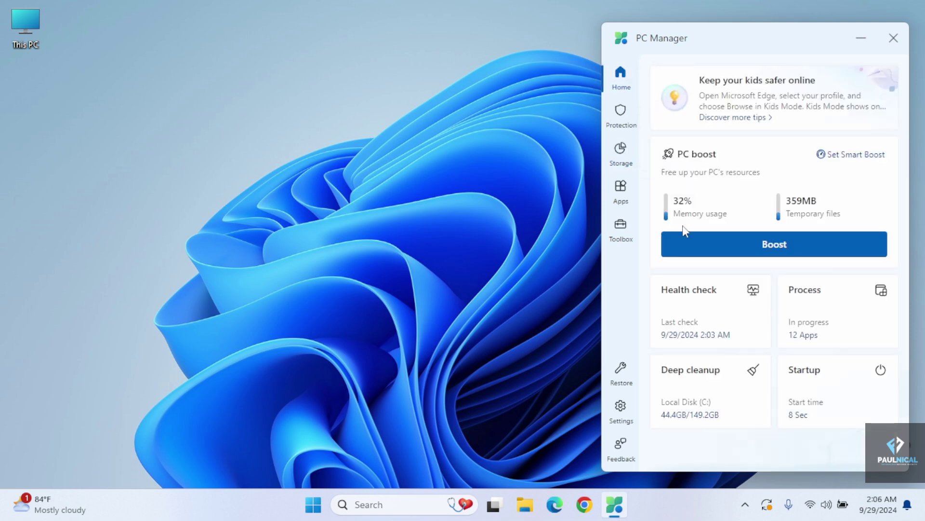
Turn off Internet Download Manager as a startup app and return to the home page.
{"action": "left_click", "coordinate": [827, 398]}
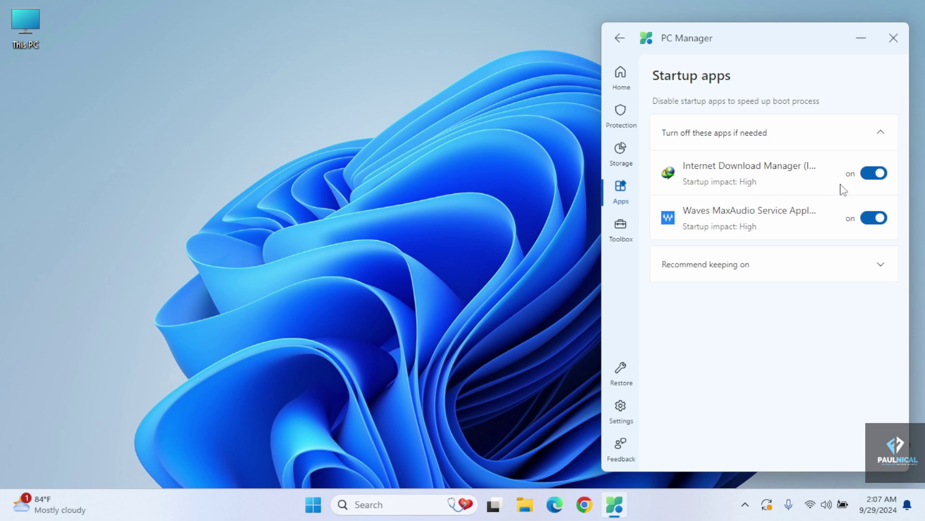
{"action": "left_click", "coordinate": [870, 183]}
{"action": "left_click", "coordinate": [613, 76]}
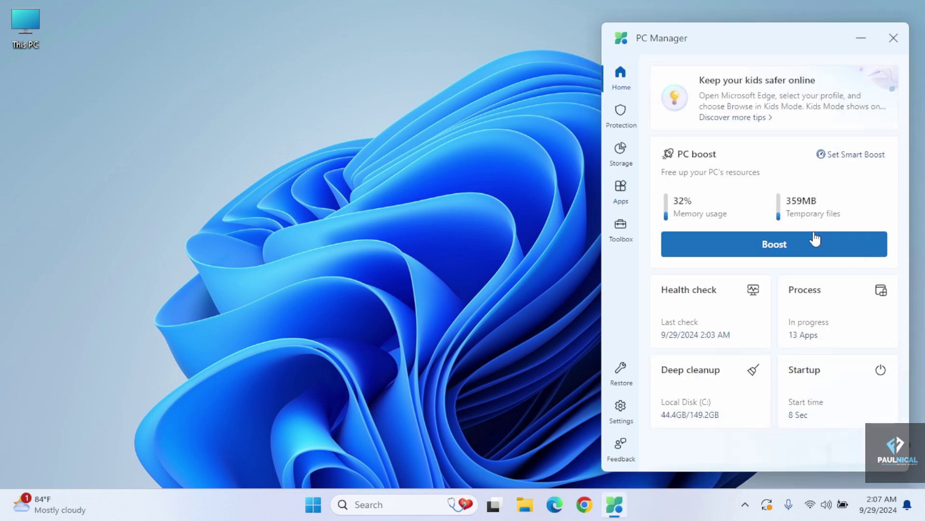
Start a virus and threat scan from System protection and minimize the Windows Security window.
{"action": "left_click", "coordinate": [625, 128]}
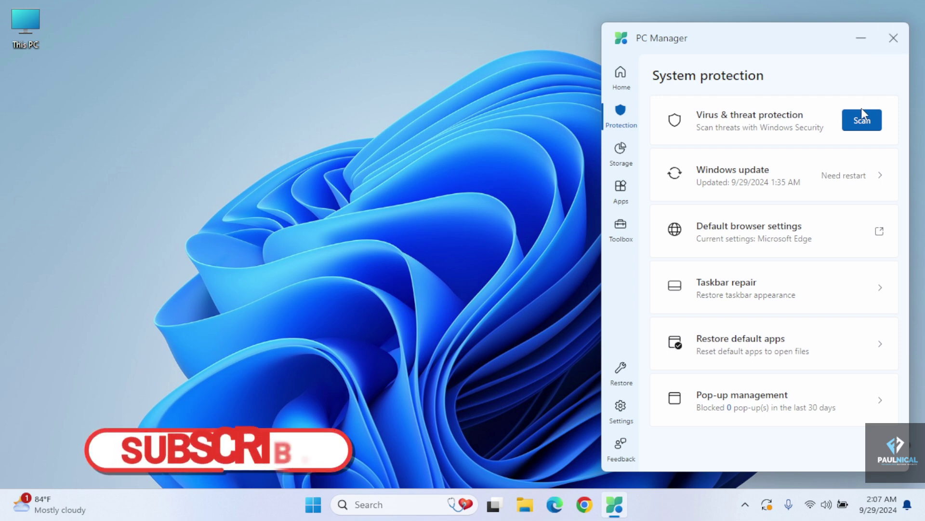
{"action": "left_click", "coordinate": [857, 121]}
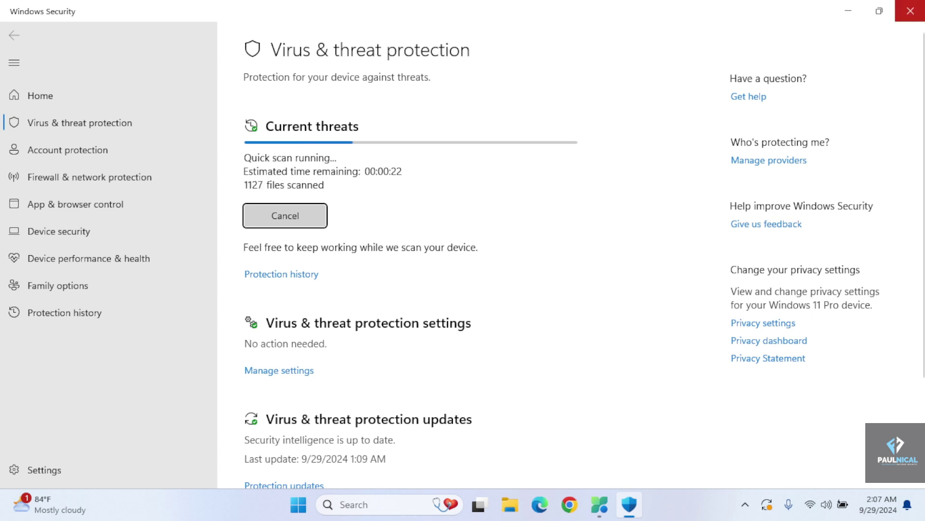
{"action": "left_click", "coordinate": [847, 15]}
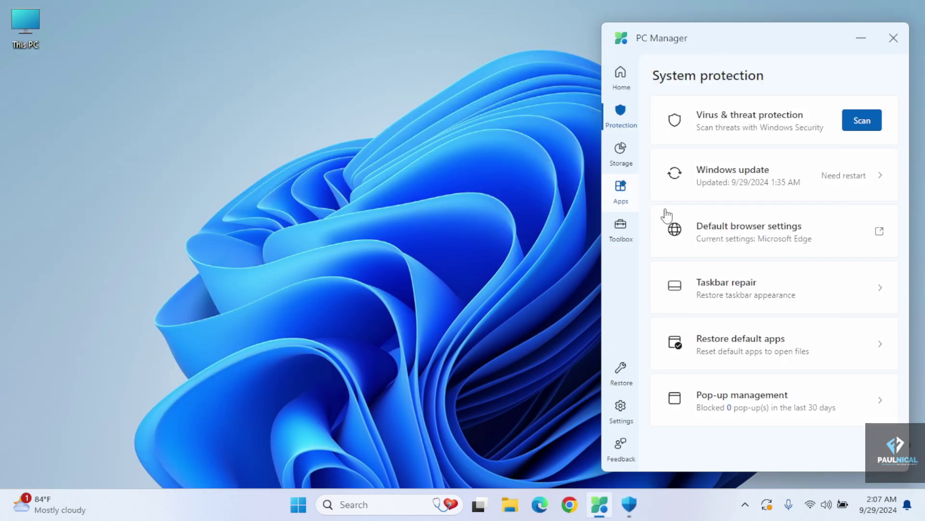
Check the Windows update status and the default browser settings, close Settings and dismiss the scan results notification.
{"action": "left_click", "coordinate": [758, 190]}
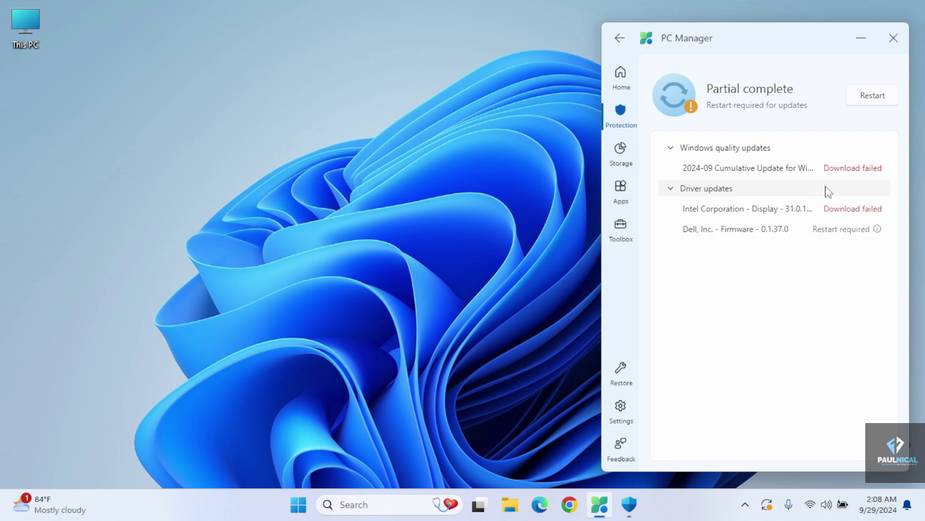
{"action": "left_click", "coordinate": [620, 39]}
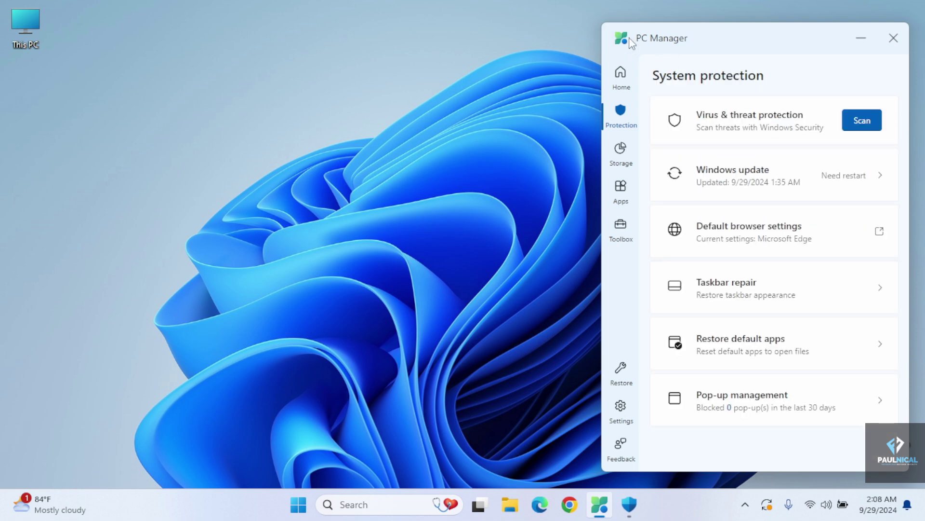
{"action": "left_click", "coordinate": [752, 238]}
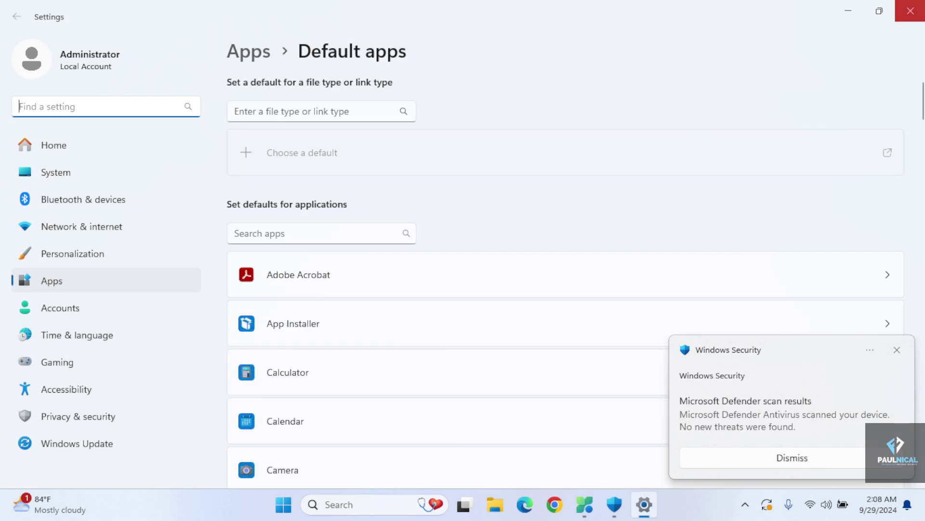
{"action": "left_click", "coordinate": [910, 10]}
{"action": "left_click", "coordinate": [897, 350]}
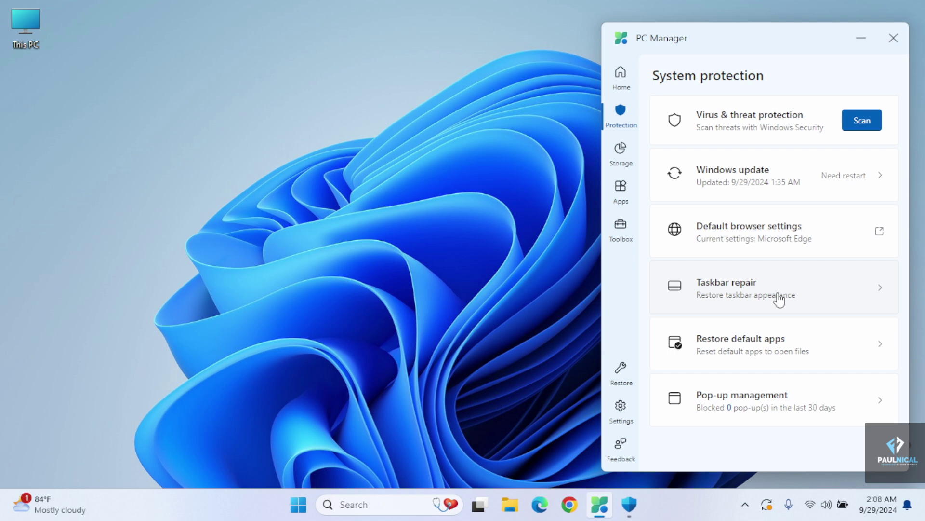
Review the Taskbar repair and Restore default apps options, including the defaults for applications, and return to System protection.
{"action": "left_click", "coordinate": [779, 299]}
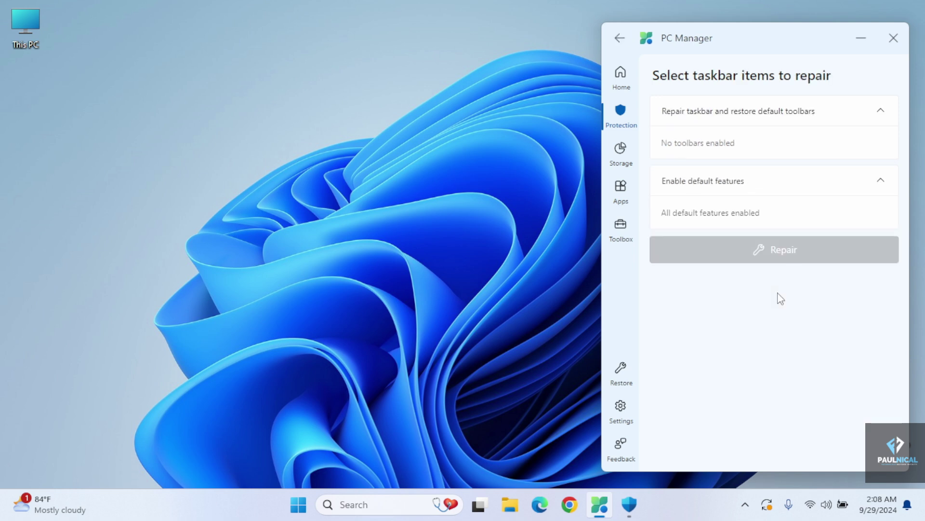
{"action": "left_click", "coordinate": [621, 38]}
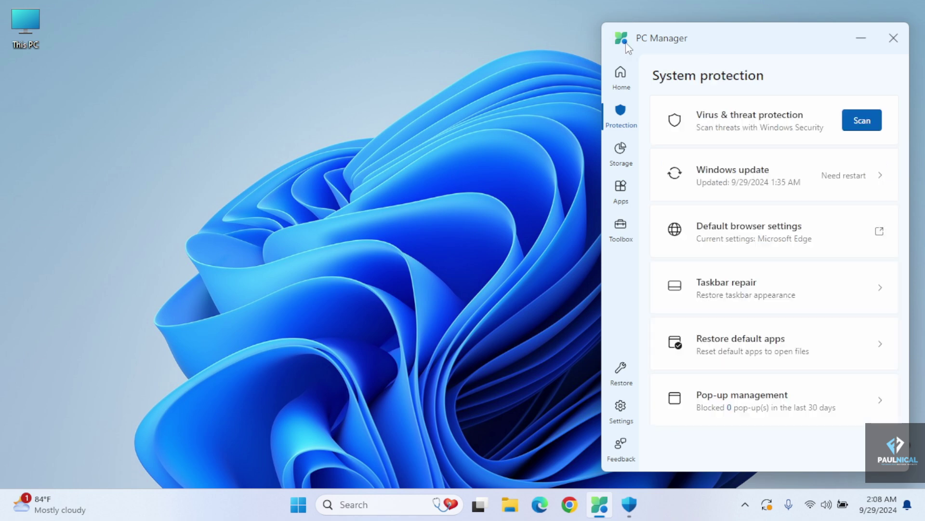
{"action": "left_click", "coordinate": [777, 360]}
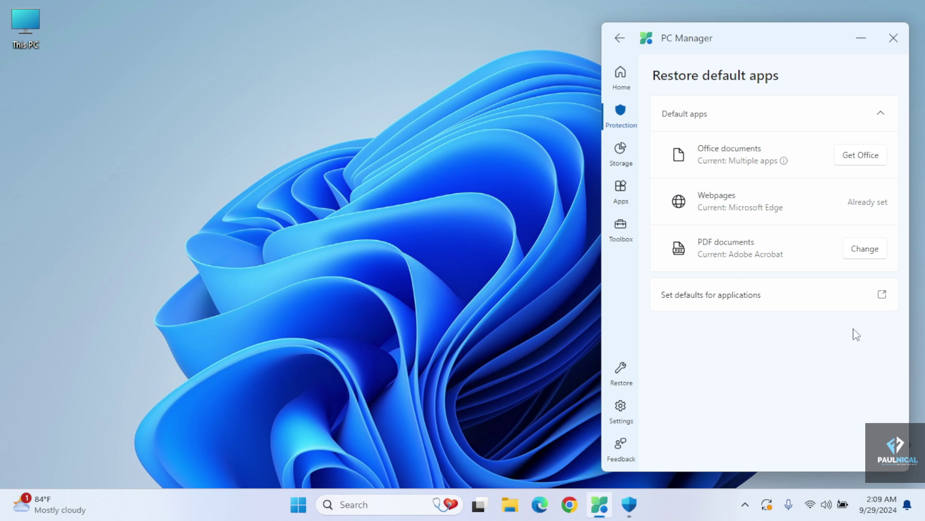
{"action": "left_click", "coordinate": [881, 305]}
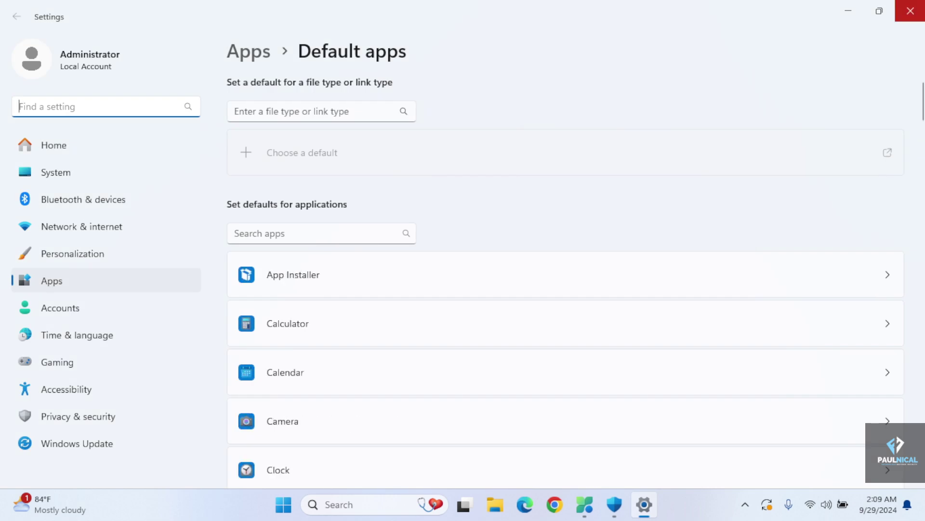
{"action": "left_click", "coordinate": [911, 11]}
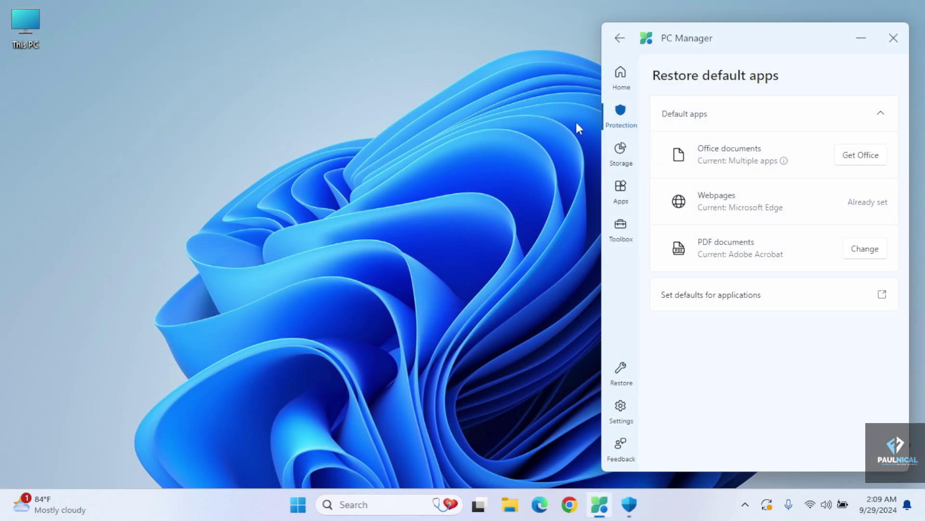
{"action": "left_click", "coordinate": [623, 115]}
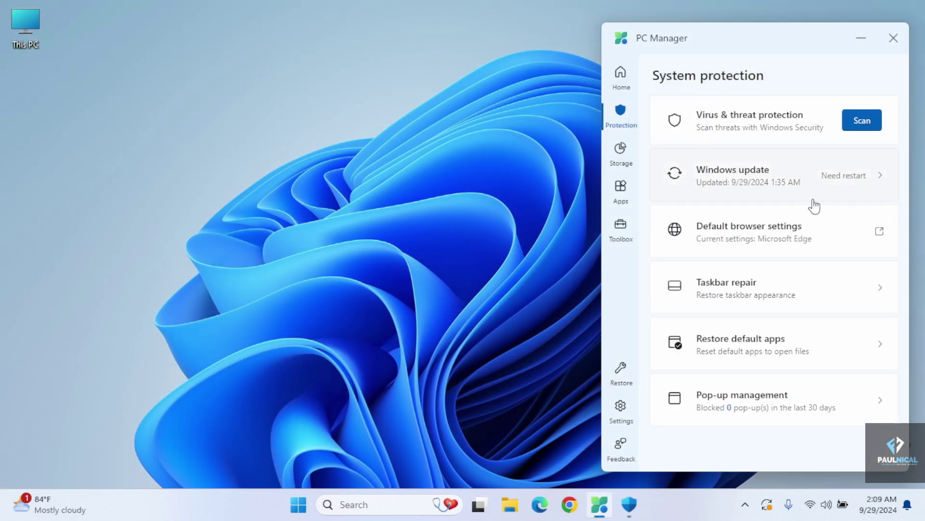
Toggle the pop-up block off and back on in Pop-up management, and return to System protection.
{"action": "left_click", "coordinate": [789, 405]}
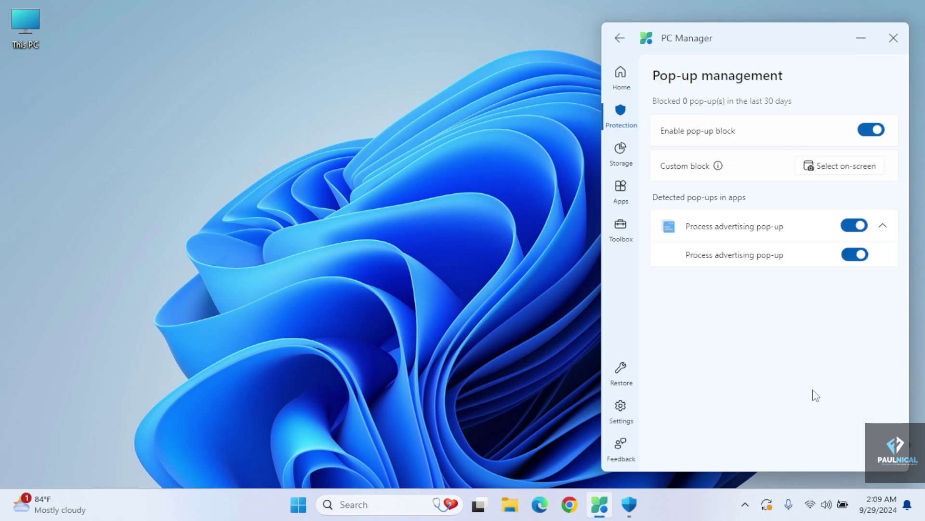
{"action": "left_click", "coordinate": [871, 141]}
{"action": "left_click", "coordinate": [872, 135]}
{"action": "left_click", "coordinate": [621, 116]}
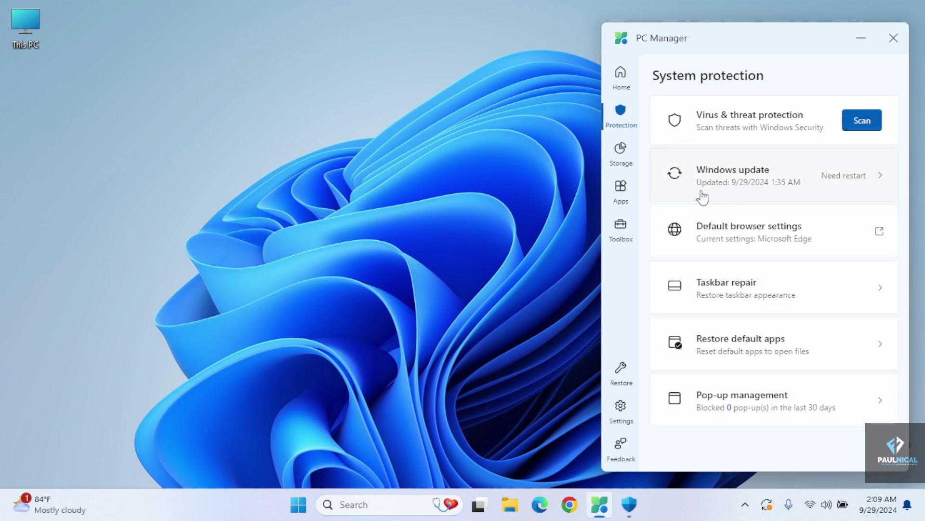
Run a disk analysis of the C: drive in Storage Management, and deep clean the preselected system and web cache items.
{"action": "left_click", "coordinate": [626, 155]}
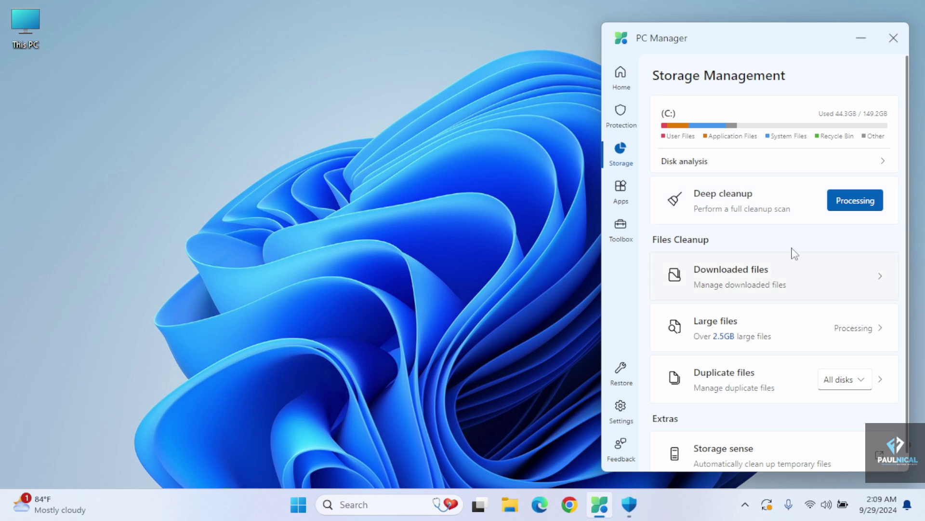
{"action": "left_click", "coordinate": [676, 137]}
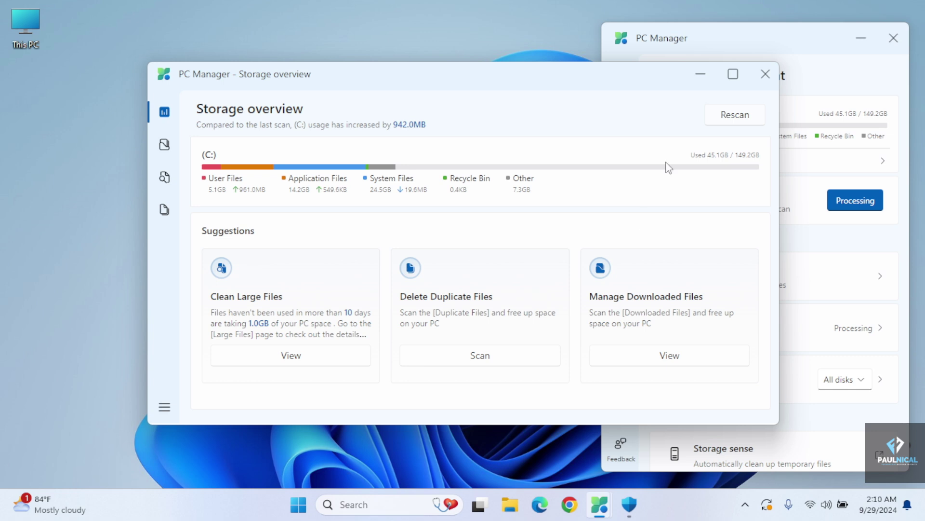
{"action": "left_click", "coordinate": [766, 76]}
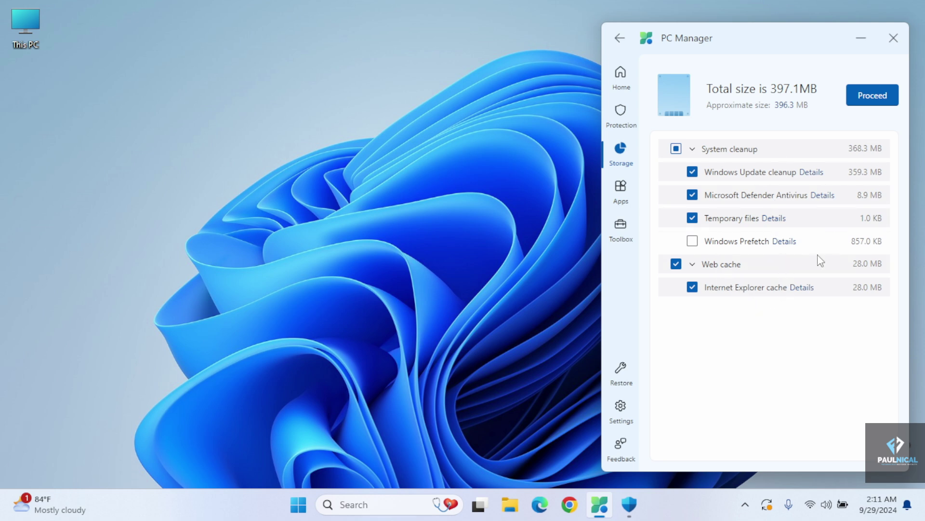
{"action": "left_click", "coordinate": [865, 98]}
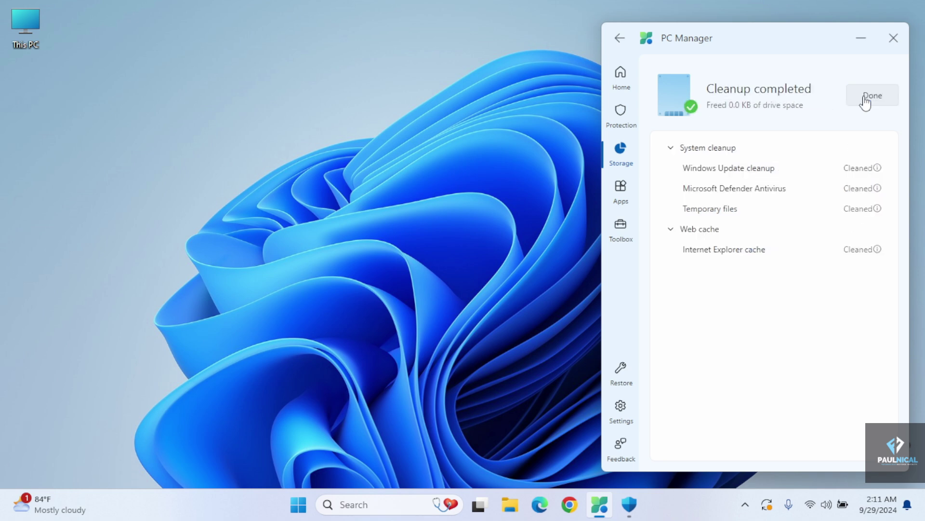
{"action": "left_click", "coordinate": [866, 102]}
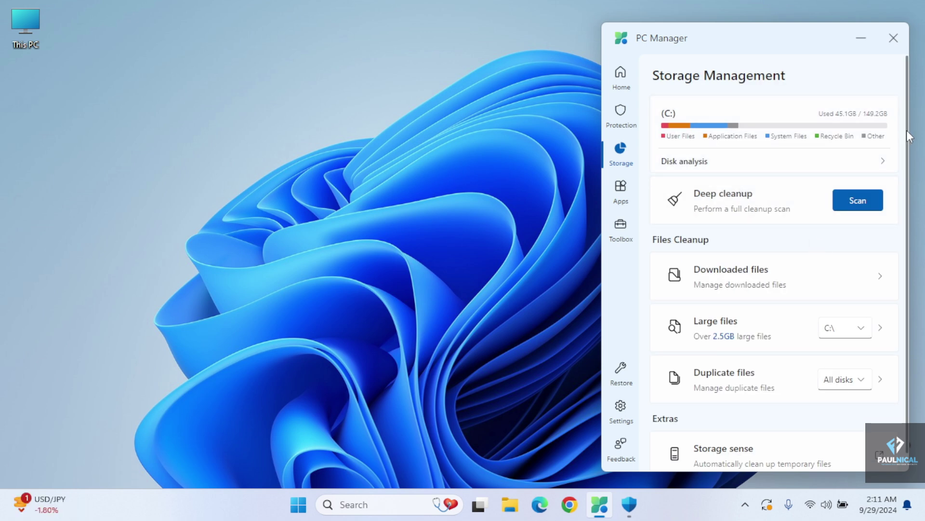
Review the storage overview and the list of downloaded files, moving the window clear of Storage Management.
{"action": "scroll", "coordinate": [907, 131], "scroll_direction": "down", "scroll_amount": 1}
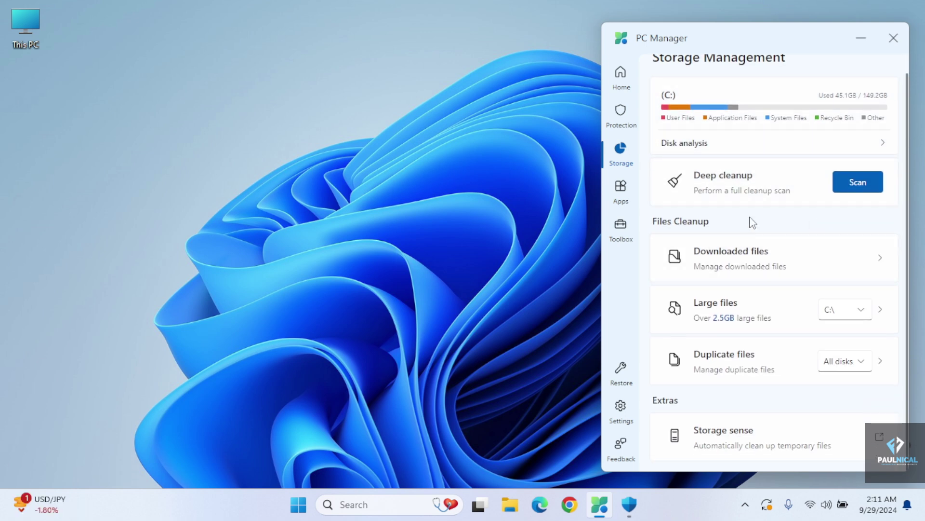
{"action": "left_click", "coordinate": [769, 256]}
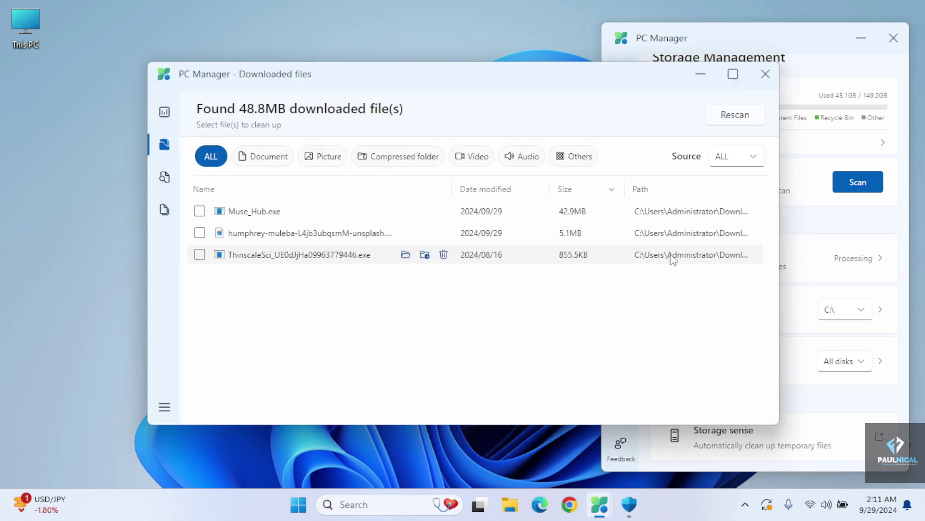
{"action": "left_click", "coordinate": [164, 112]}
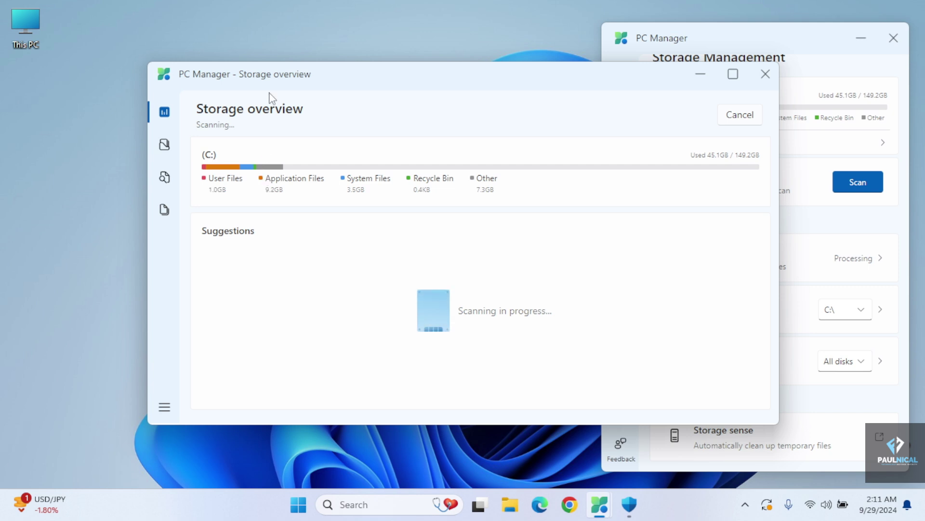
{"action": "left_click_drag", "start_coordinate": [279, 82], "coordinate": [135, 106]}
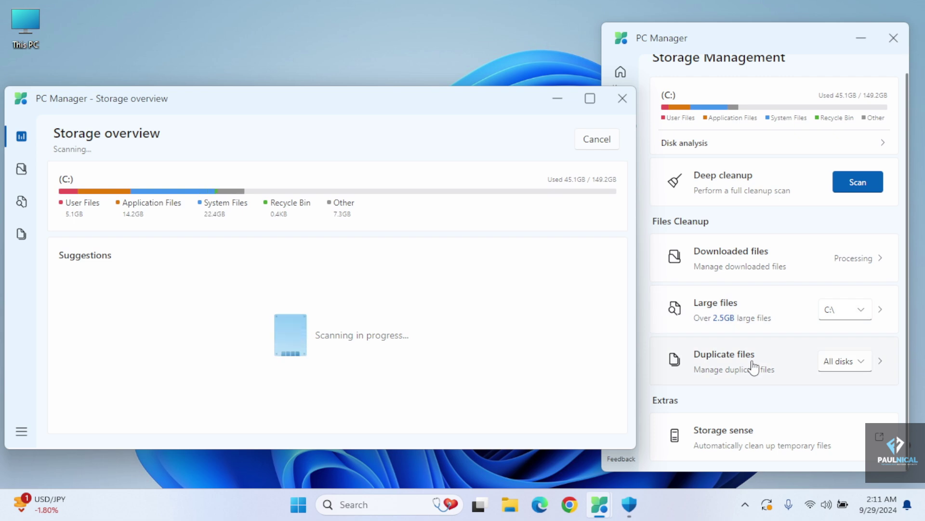
{"action": "left_click", "coordinate": [21, 169]}
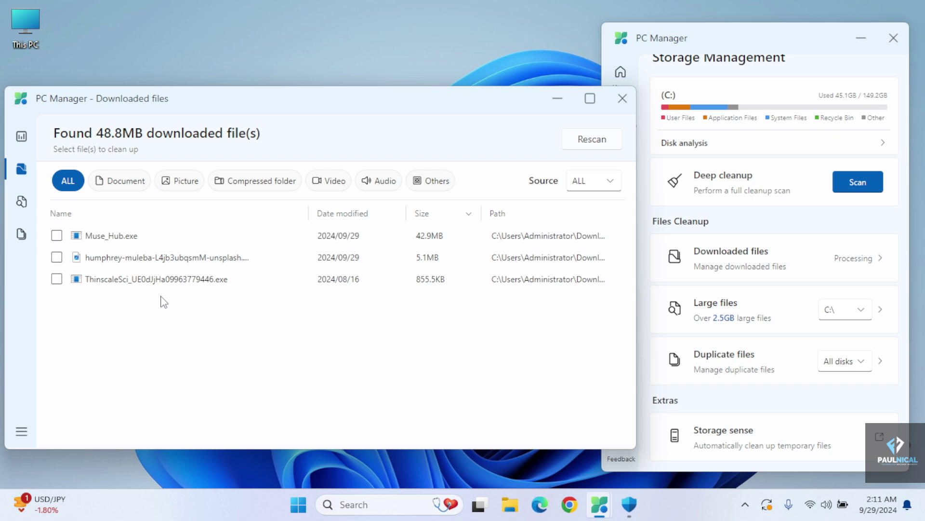
List the large files and filter them by size, first to >1GB and then to >100MB.
{"action": "left_click", "coordinate": [22, 202]}
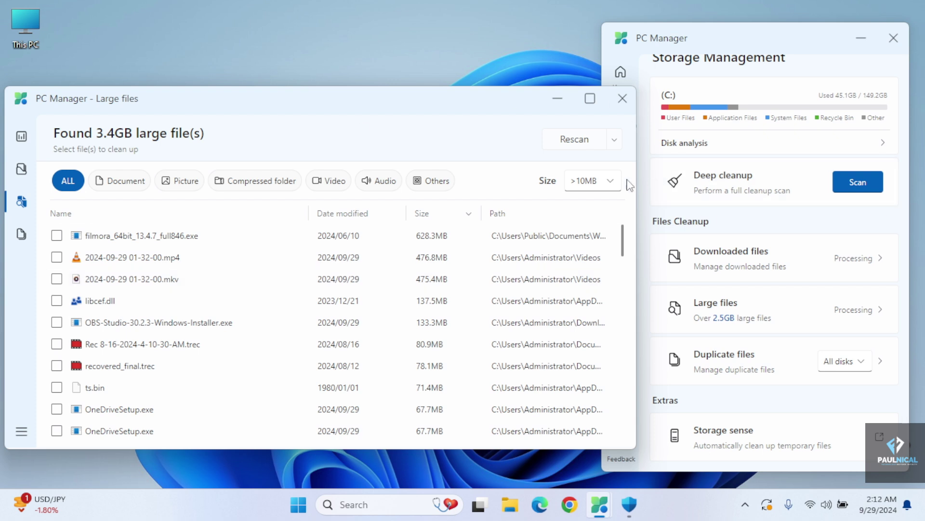
{"action": "left_click", "coordinate": [613, 182]}
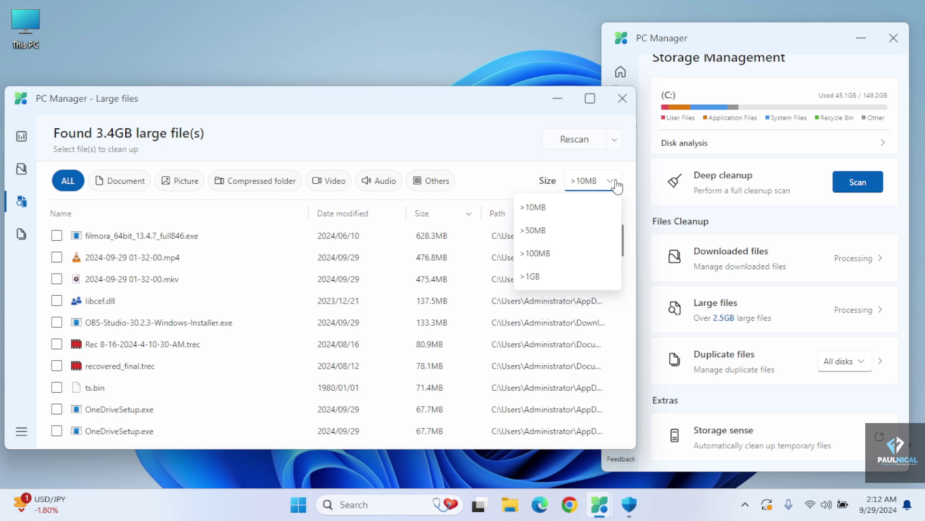
{"action": "left_click", "coordinate": [534, 276]}
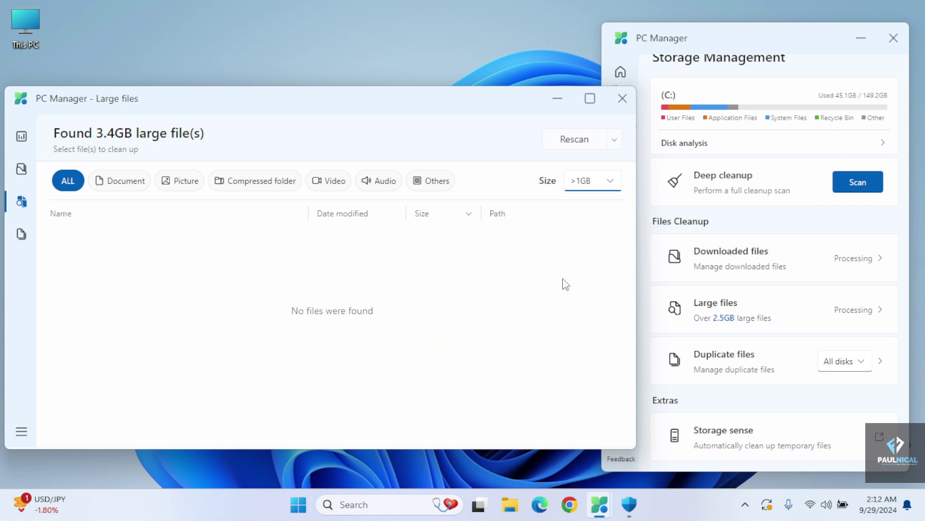
{"action": "left_click", "coordinate": [606, 182]}
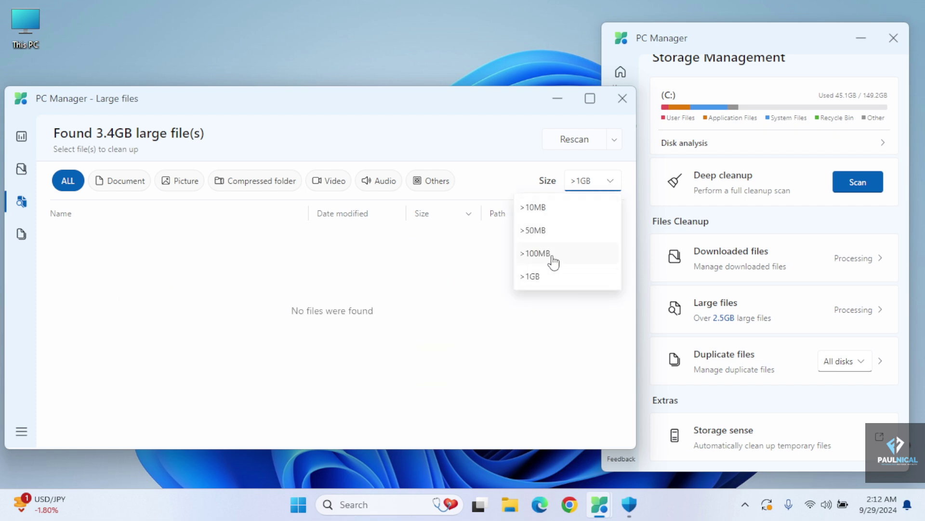
{"action": "left_click", "coordinate": [554, 262]}
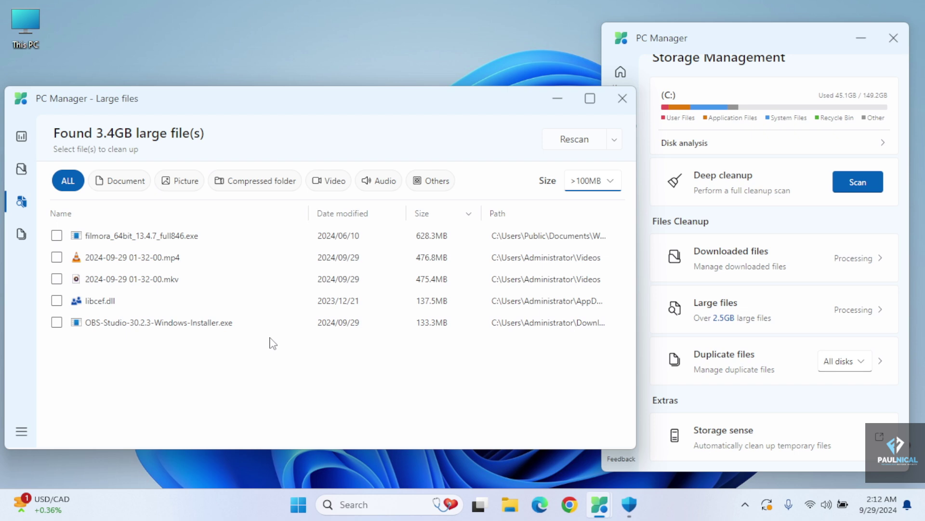
Permanently delete all the OneDriveSetup.exe copies from the duplicate files, and close the cleanup window.
{"action": "left_click", "coordinate": [21, 234]}
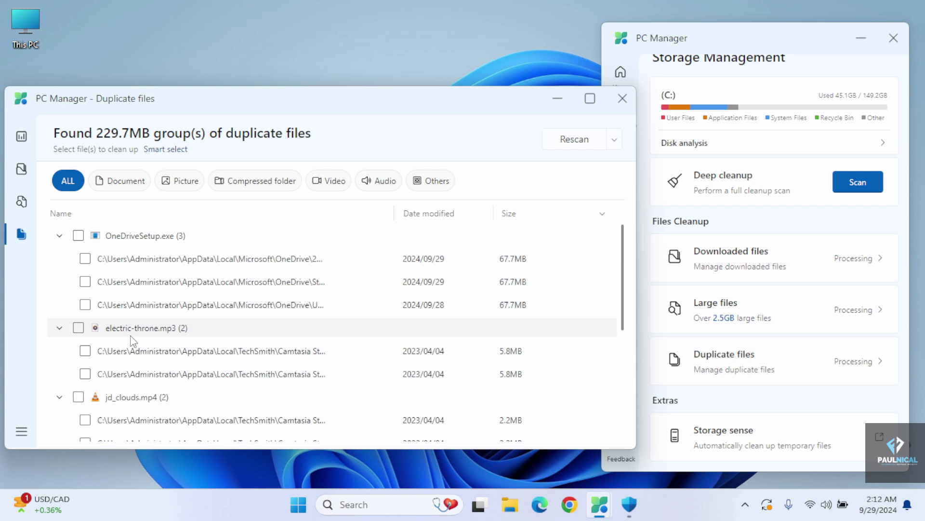
{"action": "left_click", "coordinate": [79, 236]}
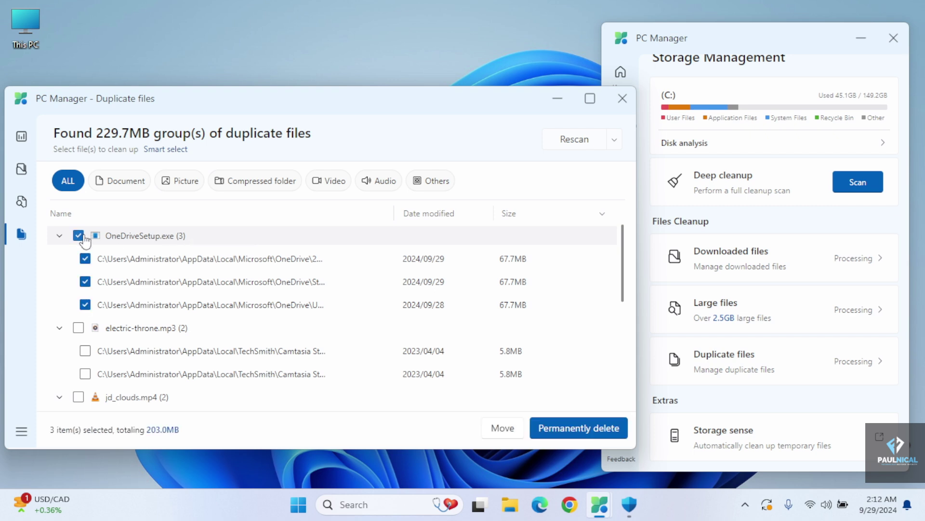
{"action": "left_click", "coordinate": [567, 427]}
{"action": "left_click", "coordinate": [275, 313]}
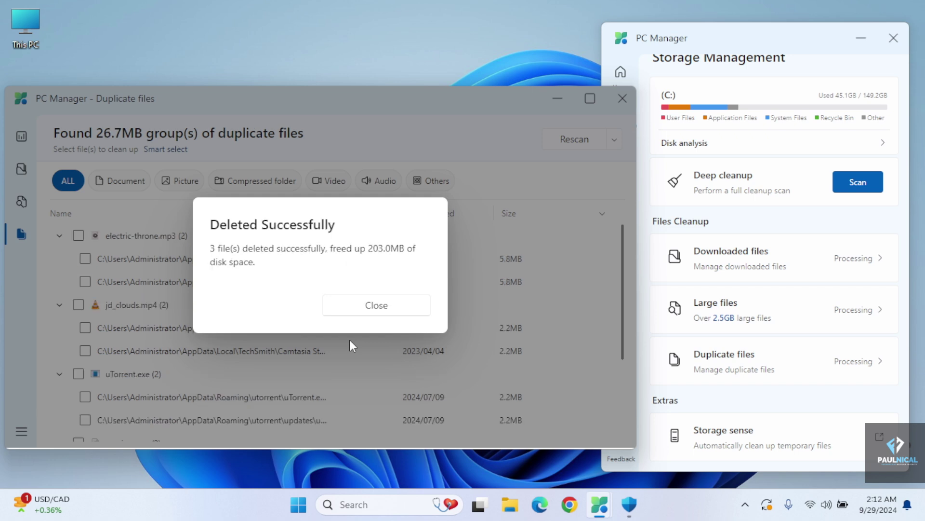
{"action": "left_click", "coordinate": [378, 309]}
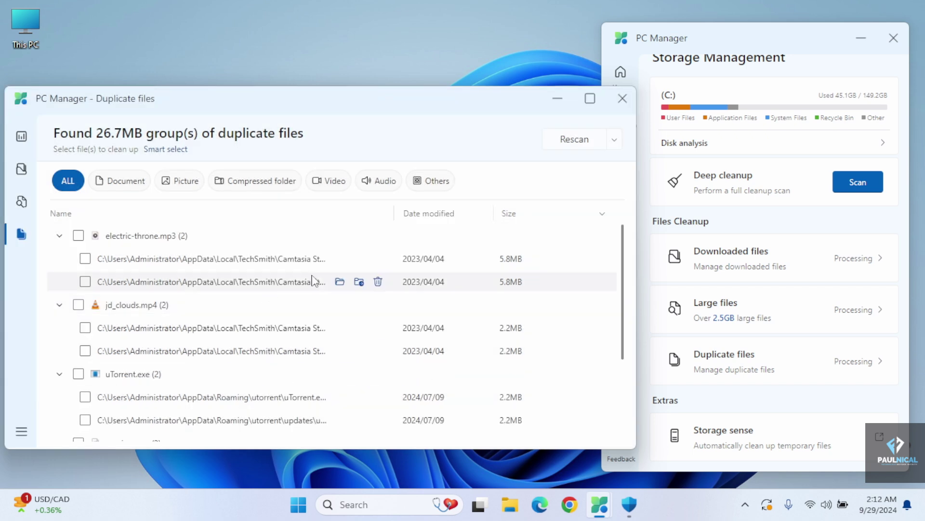
{"action": "left_click", "coordinate": [623, 98]}
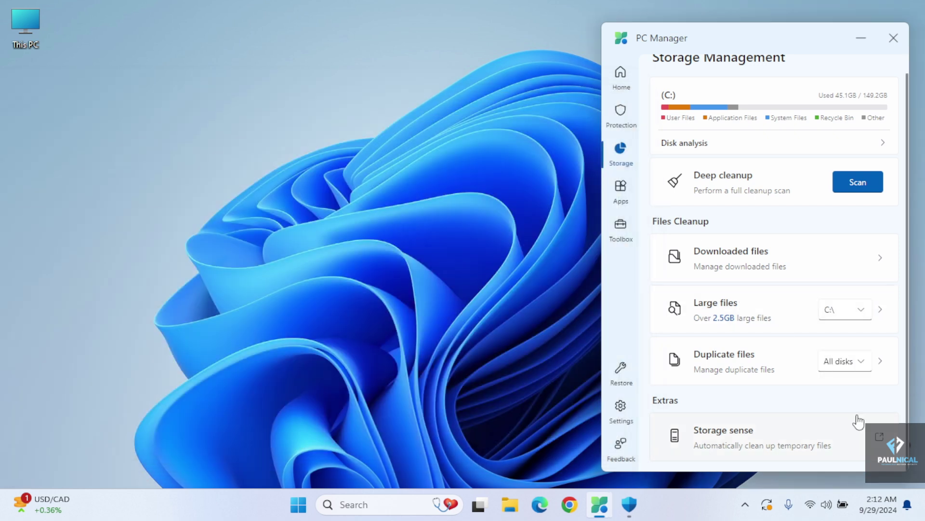
Review the Storage Sense cleanup settings, close Settings and open App management.
{"action": "left_click", "coordinate": [787, 457]}
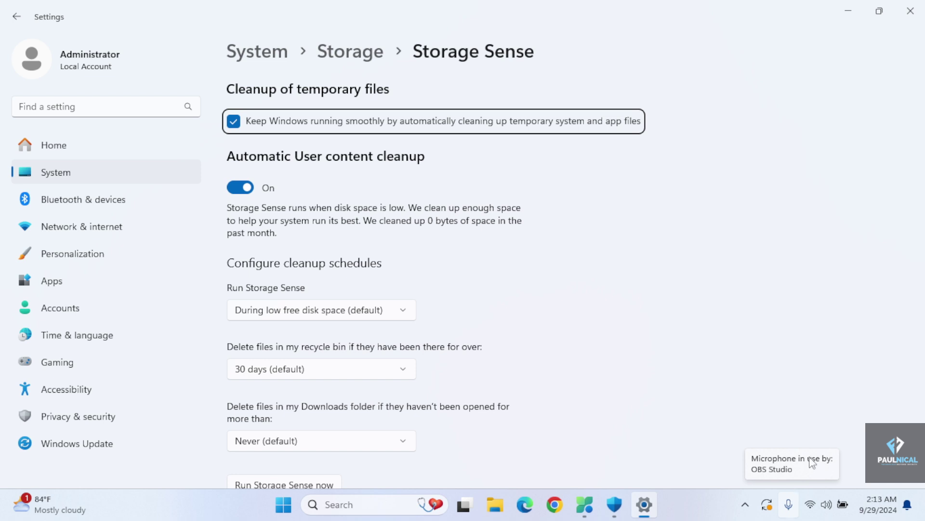
{"action": "left_click", "coordinate": [911, 11]}
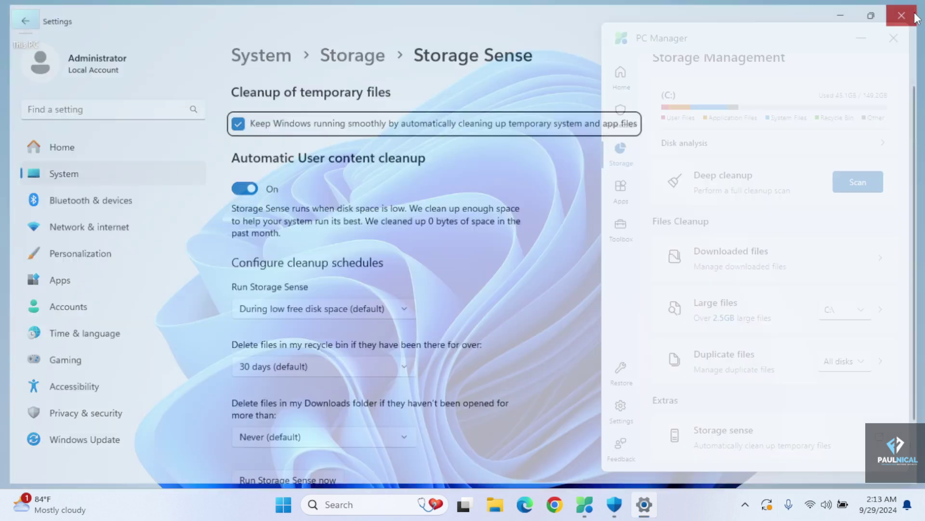
{"action": "left_click", "coordinate": [626, 207]}
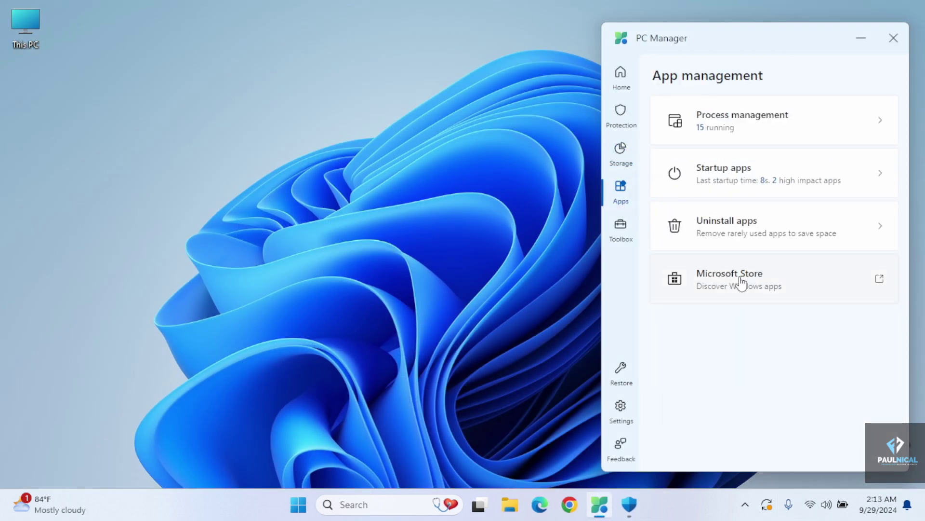
Review the running processes and the startup apps, returning to App management after each list.
{"action": "left_click", "coordinate": [751, 139]}
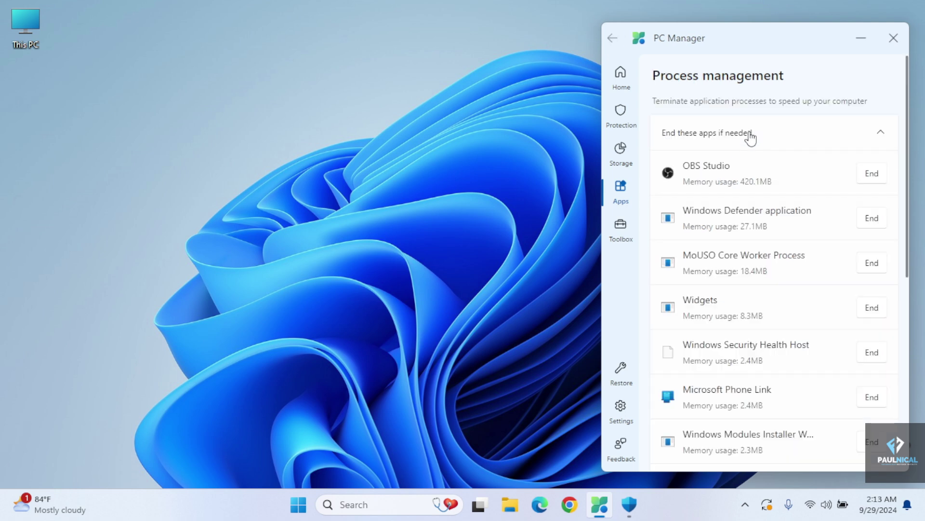
{"action": "left_click", "coordinate": [619, 39]}
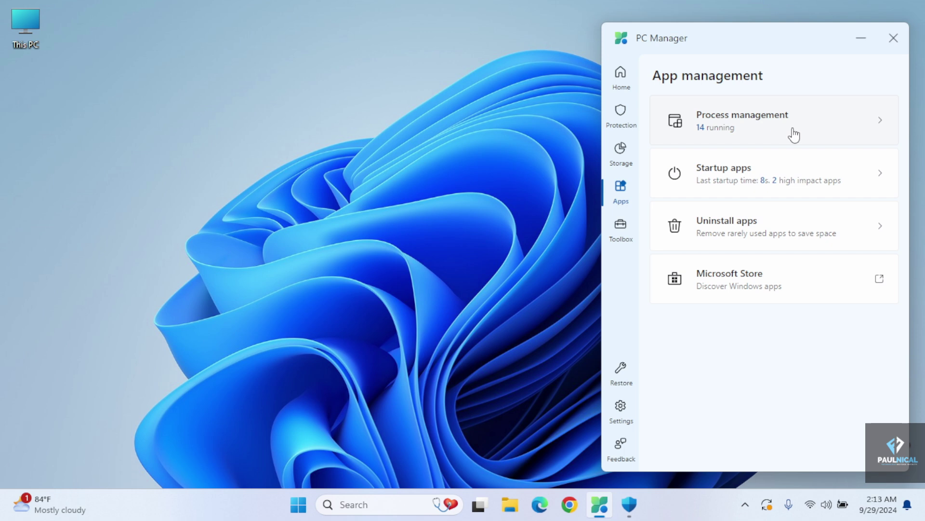
{"action": "left_click", "coordinate": [767, 191]}
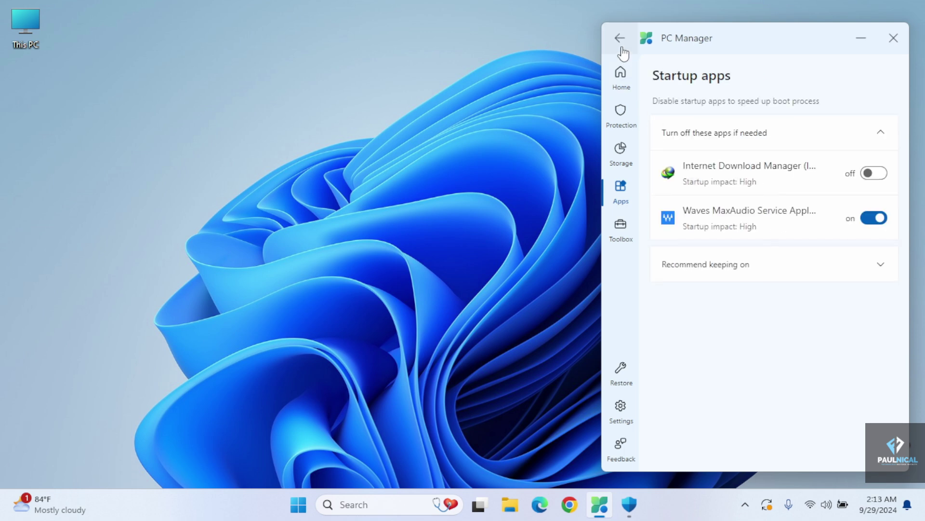
{"action": "left_click", "coordinate": [620, 38]}
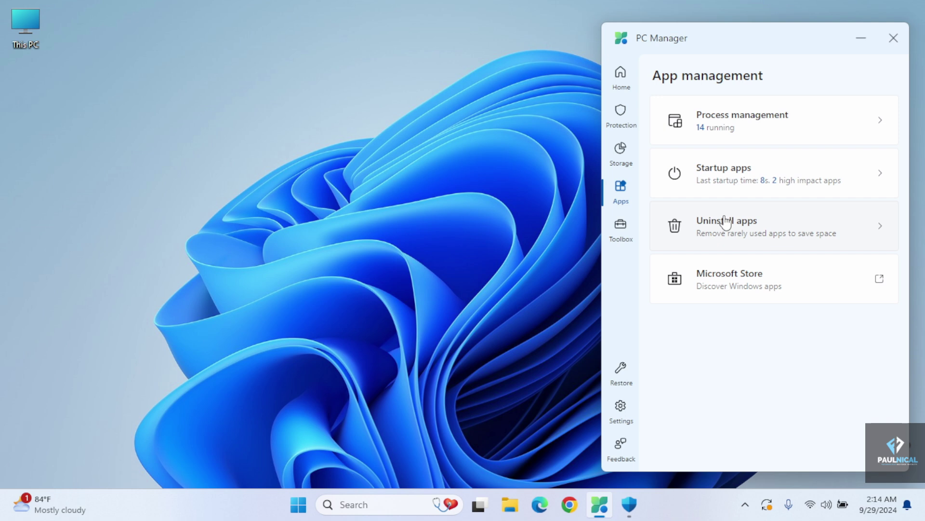
Turn on the desktop toolbar from the Toolbox and dock it against the left edge of the desktop.
{"action": "left_click", "coordinate": [624, 234]}
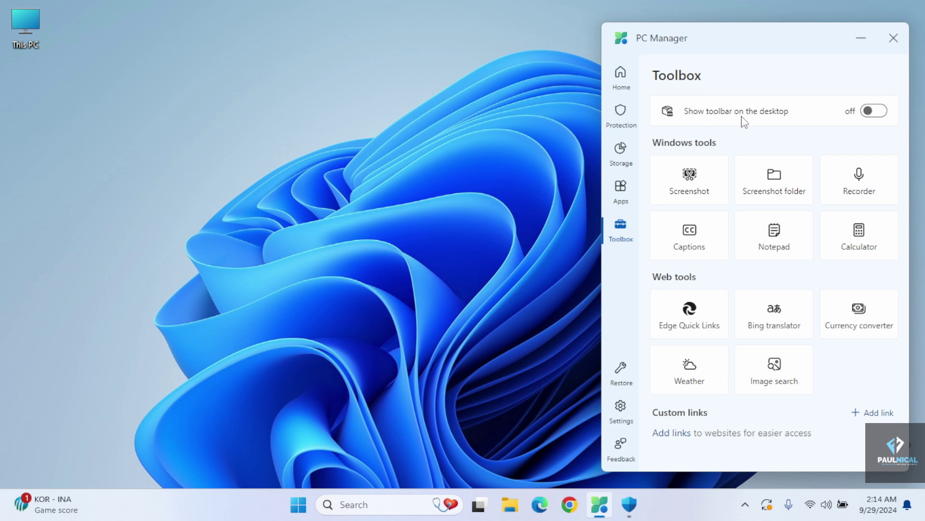
{"action": "left_click", "coordinate": [874, 112]}
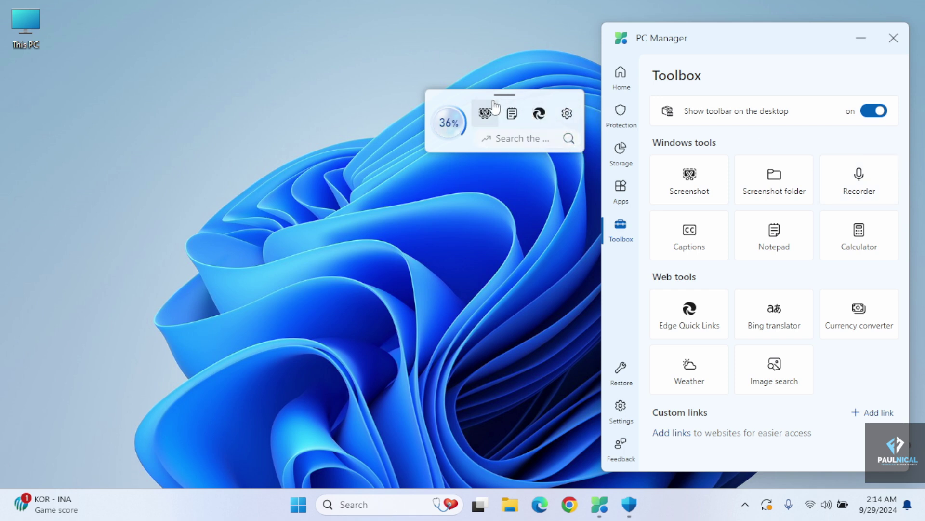
{"action": "left_click_drag", "start_coordinate": [486, 98], "coordinate": [4, 207]}
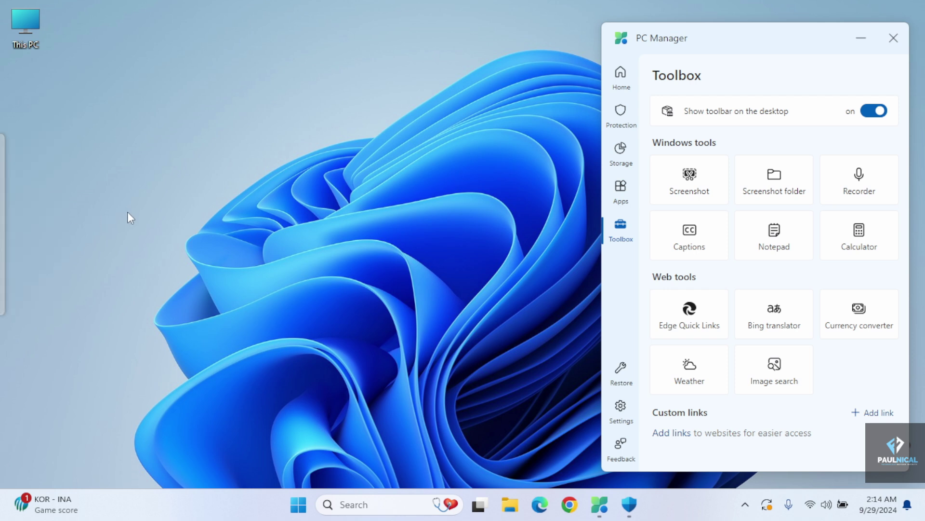
{"action": "mouse_move", "coordinate": [3, 212]}
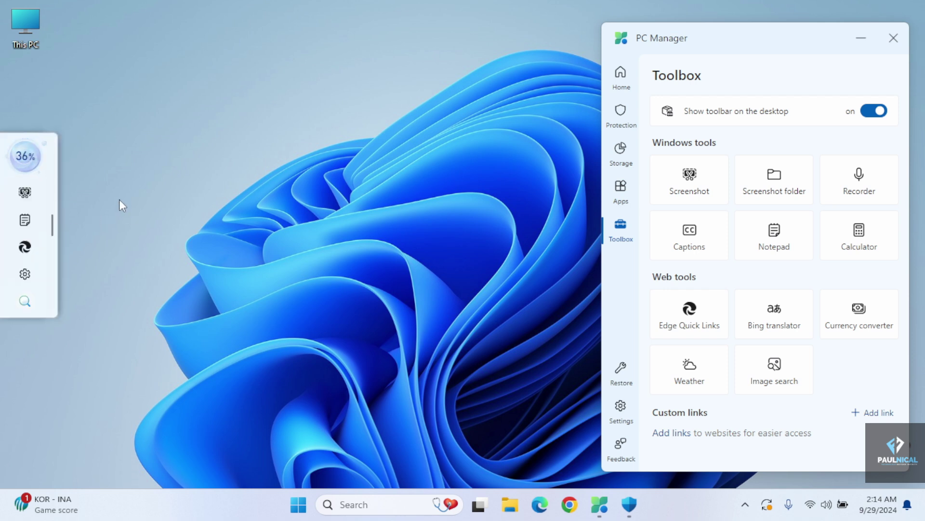
{"action": "mouse_move", "coordinate": [11, 175]}
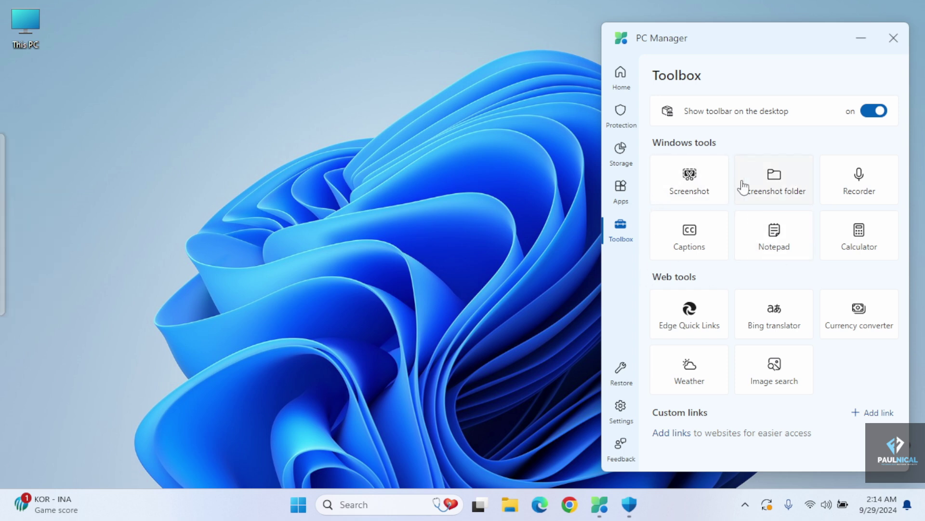
Preview the Screenshot tool and the Screenshot folder from the Toolbox, closing each without capturing anything.
{"action": "left_click", "coordinate": [694, 186]}
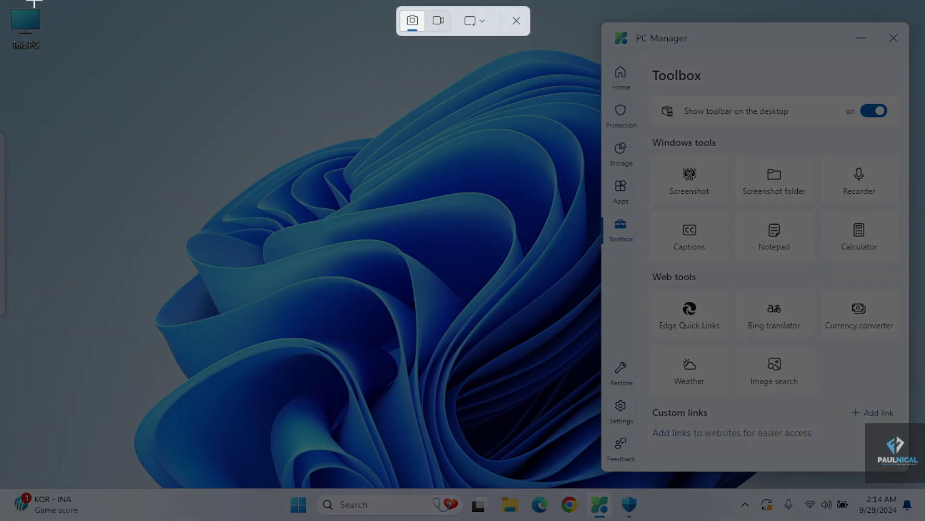
{"action": "left_click", "coordinate": [516, 23]}
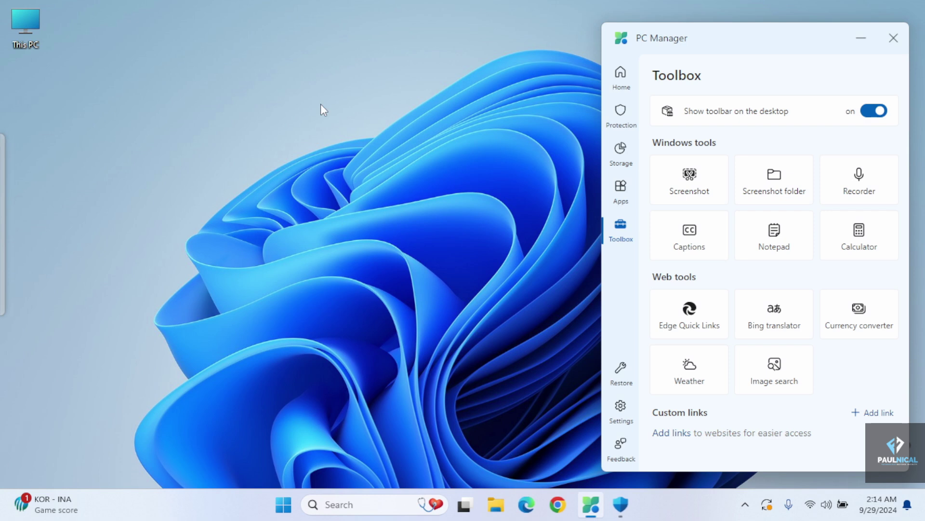
{"action": "mouse_move", "coordinate": [4, 154]}
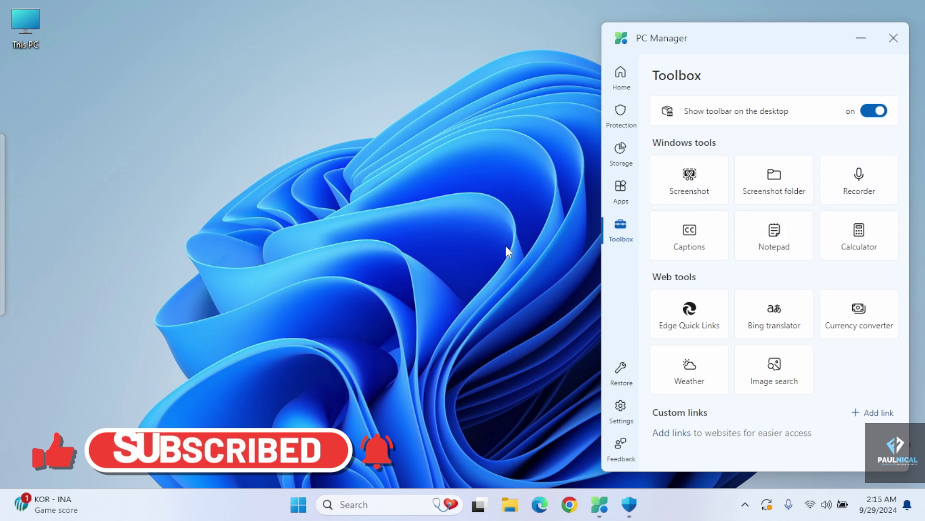
{"action": "left_click", "coordinate": [771, 183]}
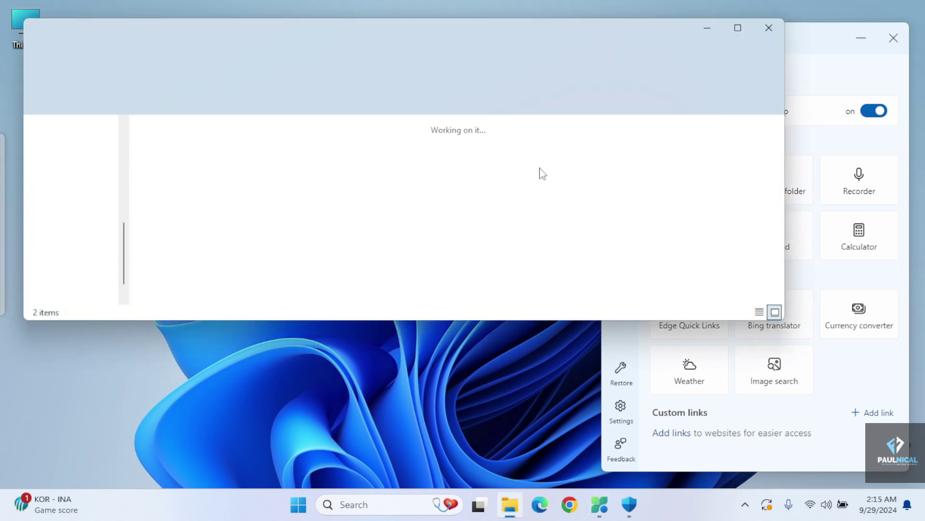
{"action": "left_click", "coordinate": [769, 27]}
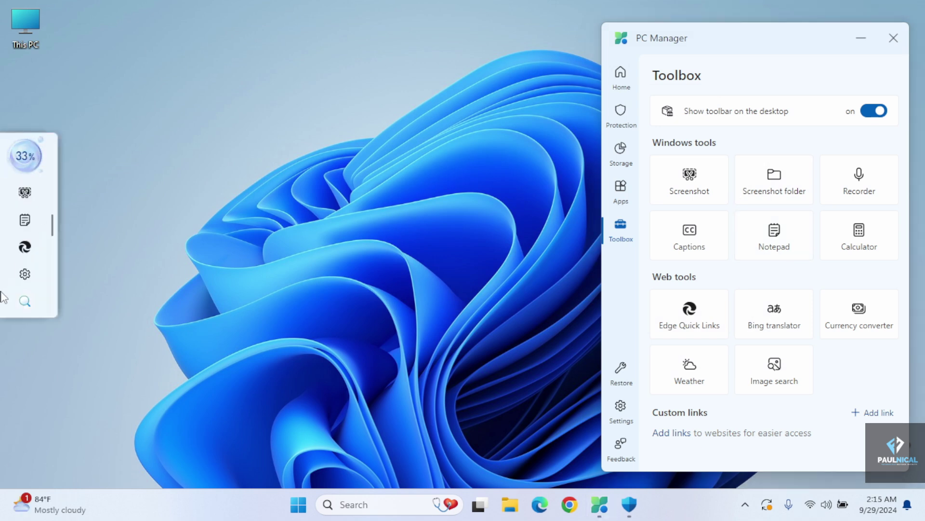
Add Screenshot folder, Recorder and Captions to the docked desktop toolbar.
{"action": "left_click", "coordinate": [25, 274]}
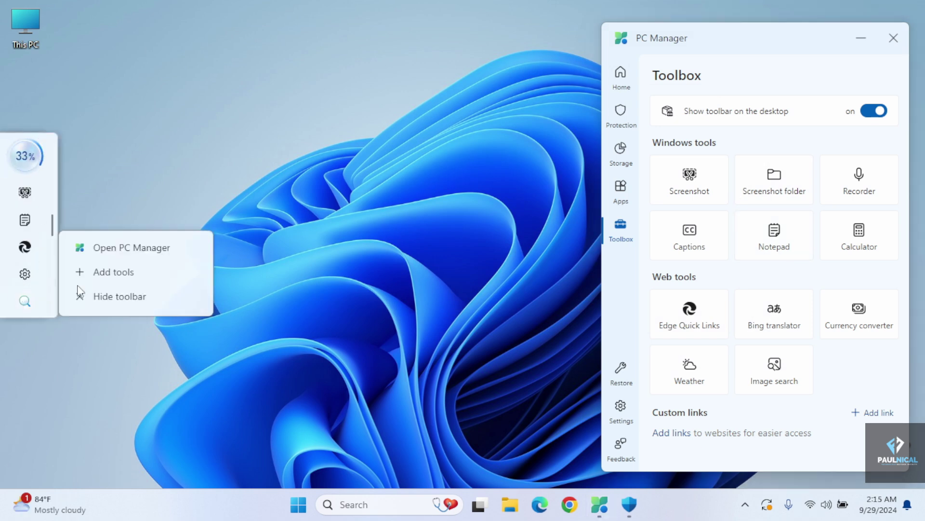
{"action": "left_click", "coordinate": [133, 273]}
{"action": "left_click", "coordinate": [25, 248]}
{"action": "left_click", "coordinate": [188, 246]}
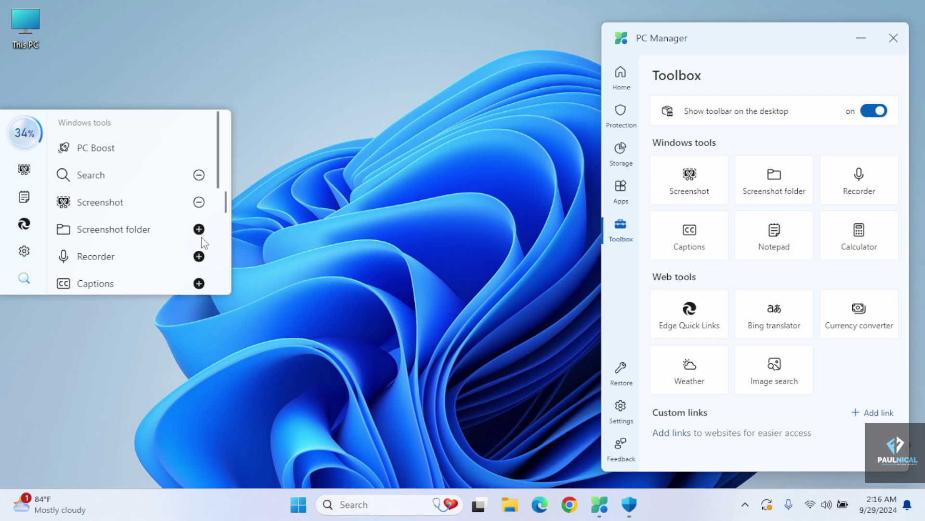
{"action": "left_click", "coordinate": [199, 230]}
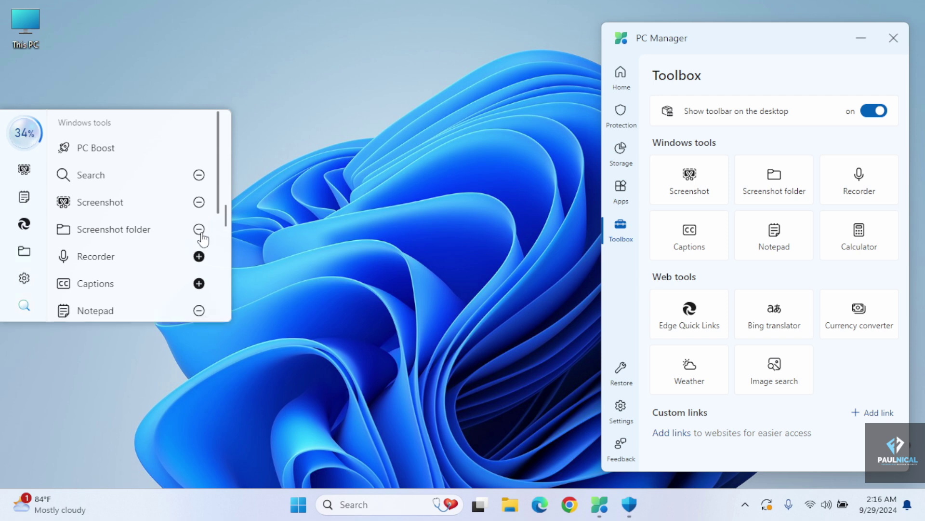
{"action": "left_click", "coordinate": [199, 257]}
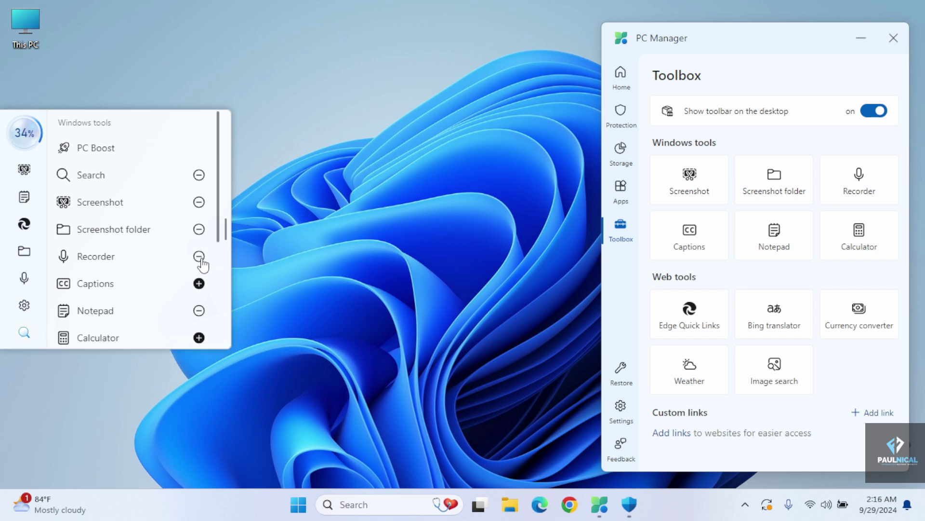
{"action": "left_click", "coordinate": [199, 285]}
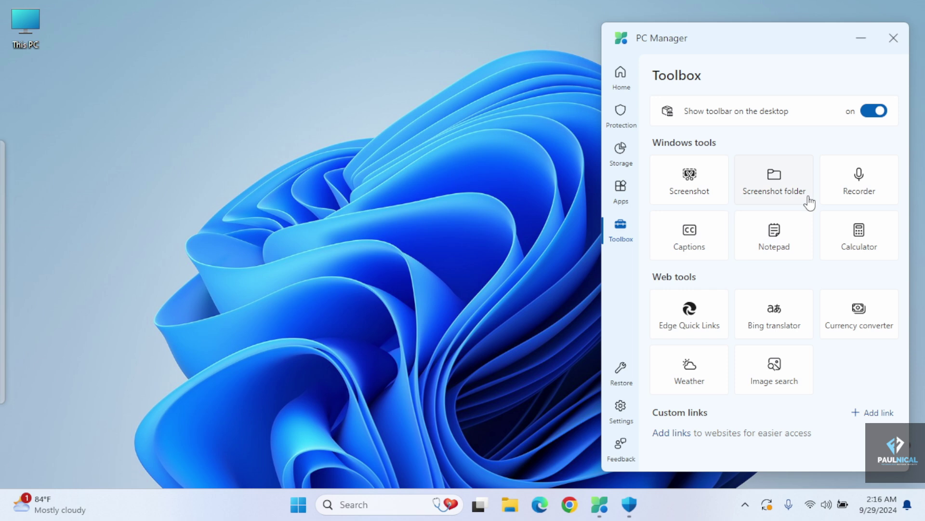
Check the Restore page, turn on Smart boost in Settings and review the shortcut and general settings.
{"action": "left_click", "coordinate": [625, 384]}
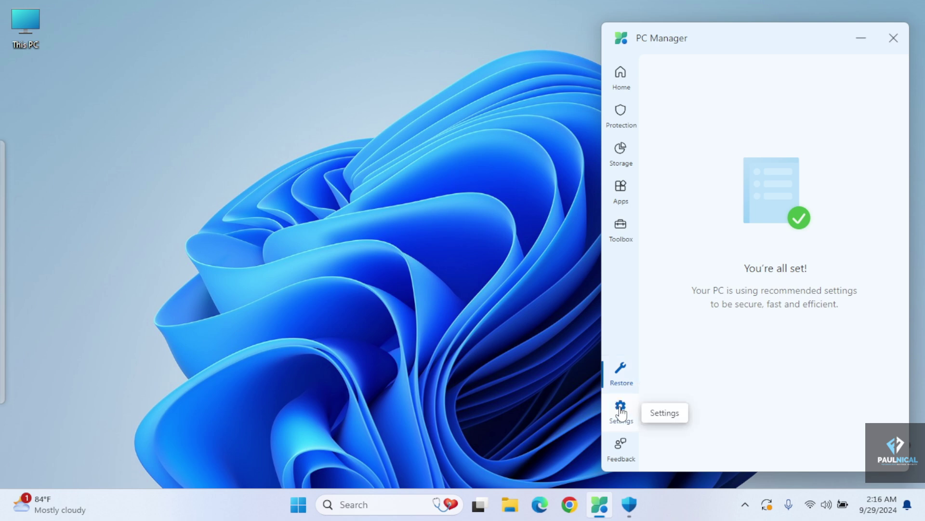
{"action": "left_click", "coordinate": [622, 409]}
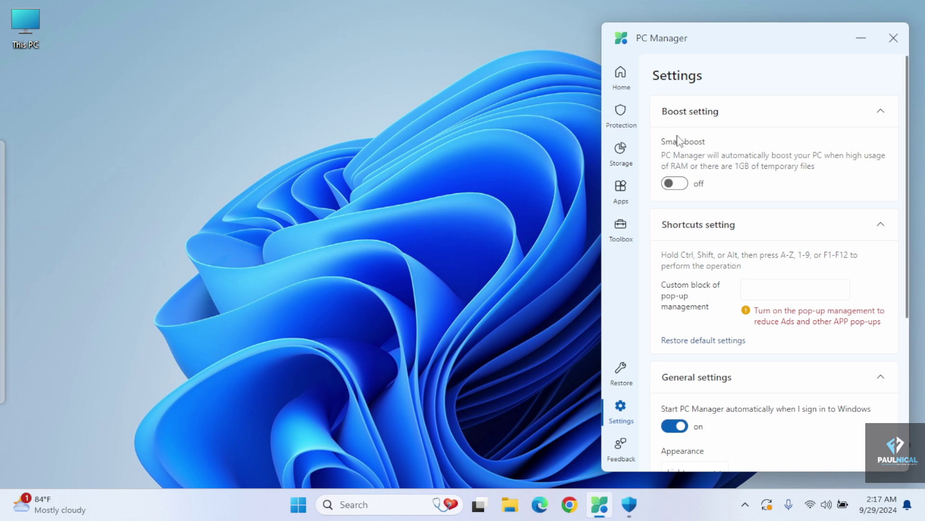
{"action": "left_click", "coordinate": [681, 186]}
{"action": "left_click_drag", "start_coordinate": [908, 187], "coordinate": [911, 244]}
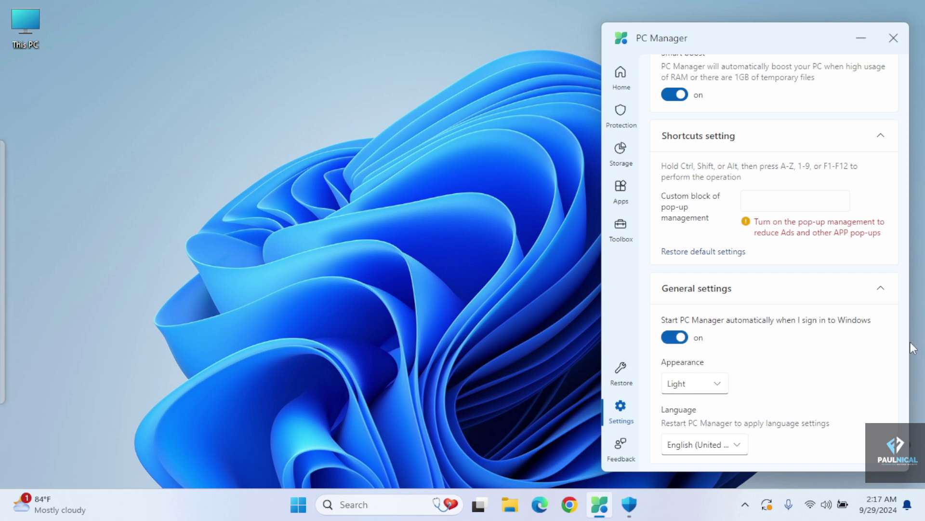
Open the Feedback form and its list of problem types.
{"action": "left_click", "coordinate": [616, 463]}
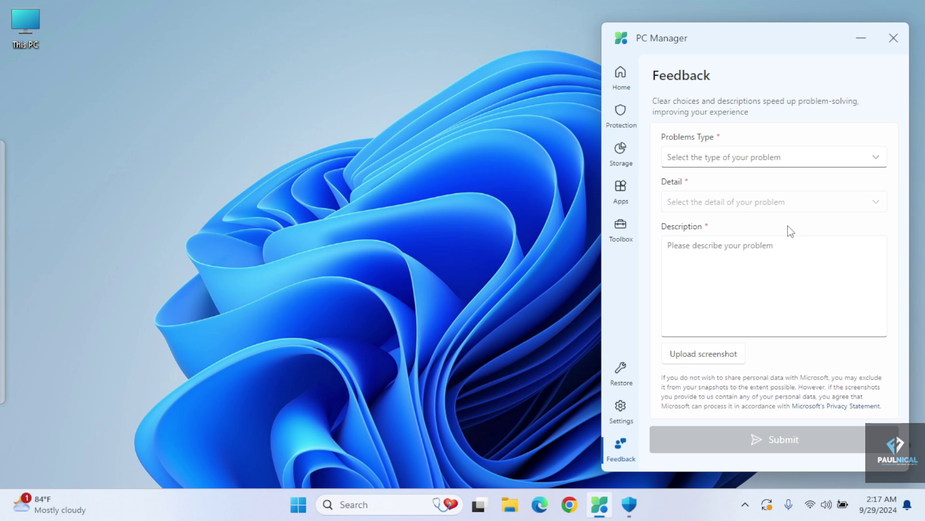
{"action": "left_click", "coordinate": [809, 164]}
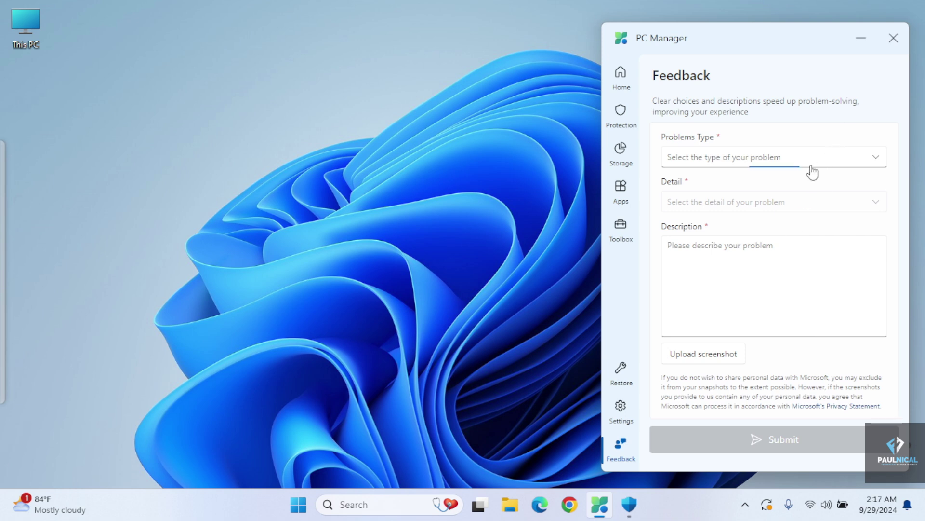